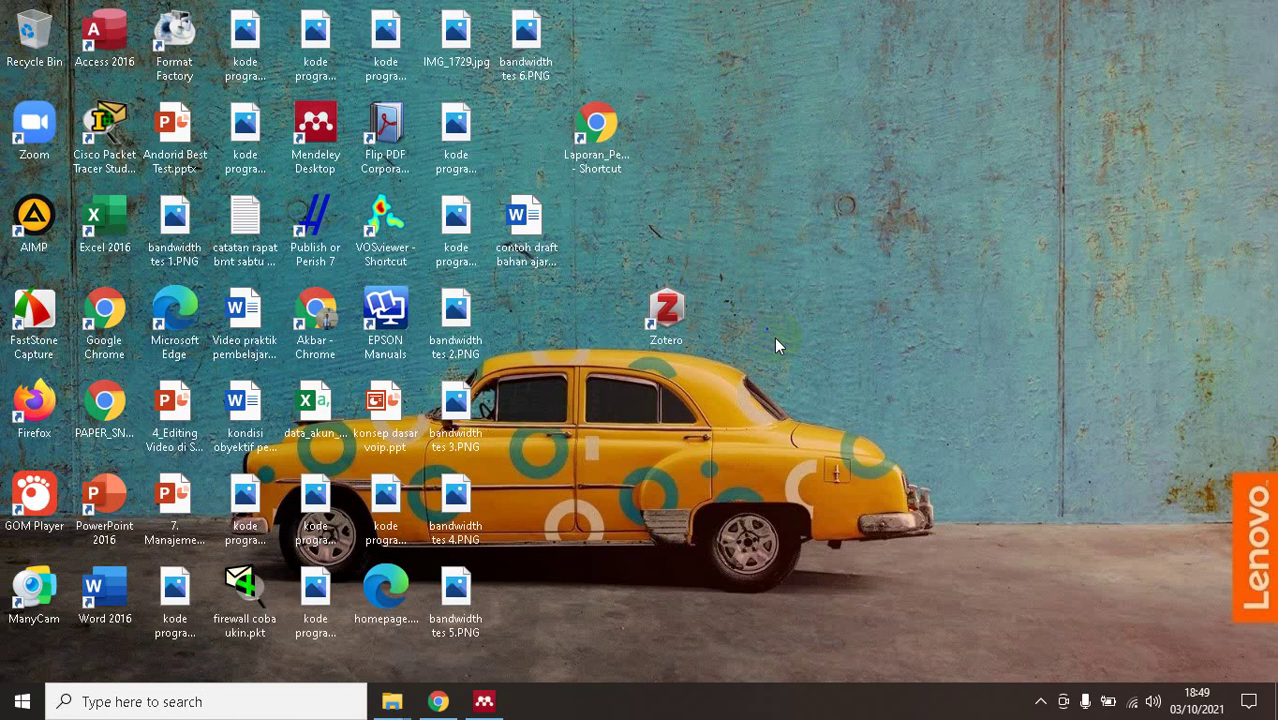
Switch to Chrome, close the two chroma key and green screen search tabs, and open a new tab.
left_click(438, 701)
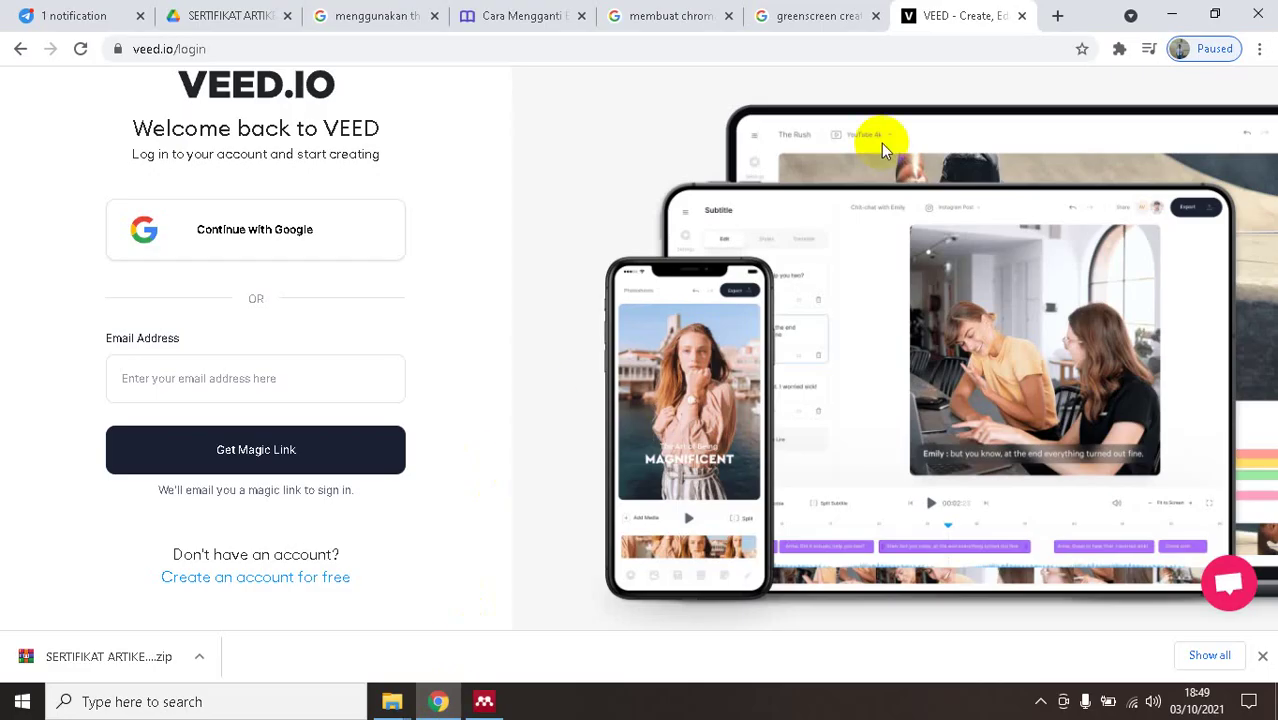
left_click(825, 17)
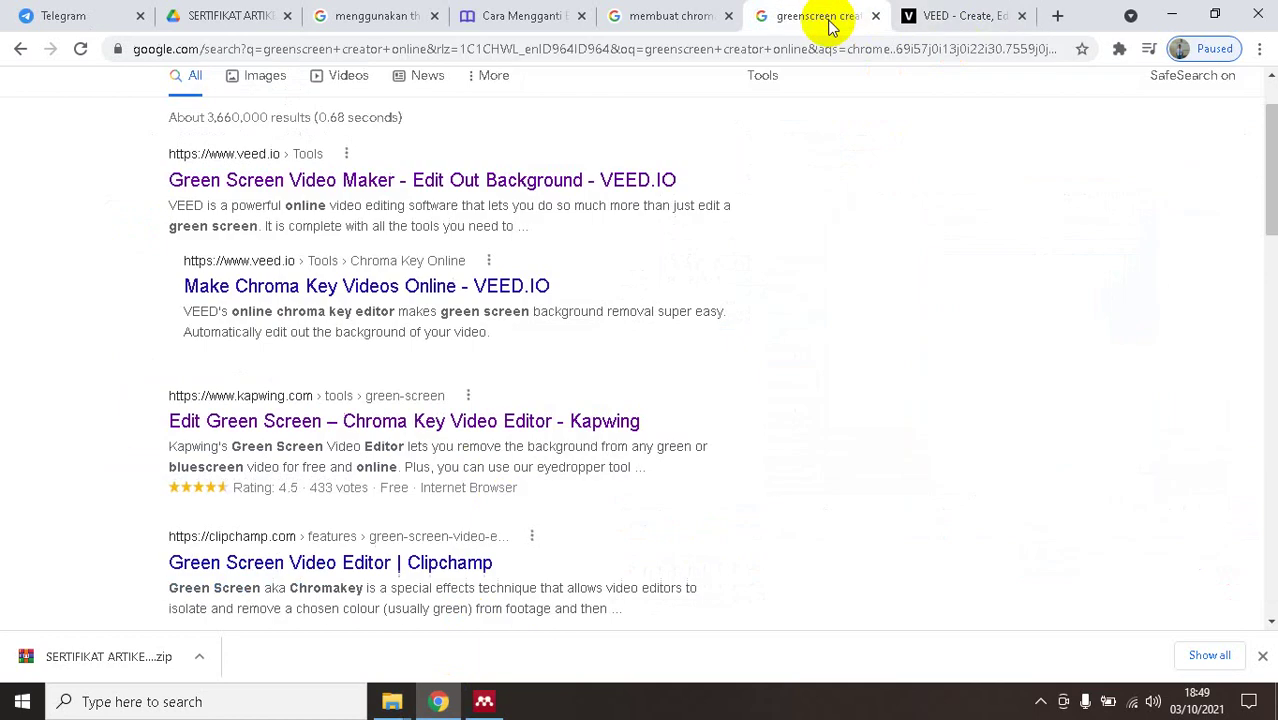
left_click(879, 19)
left_click(728, 17)
left_click(765, 19)
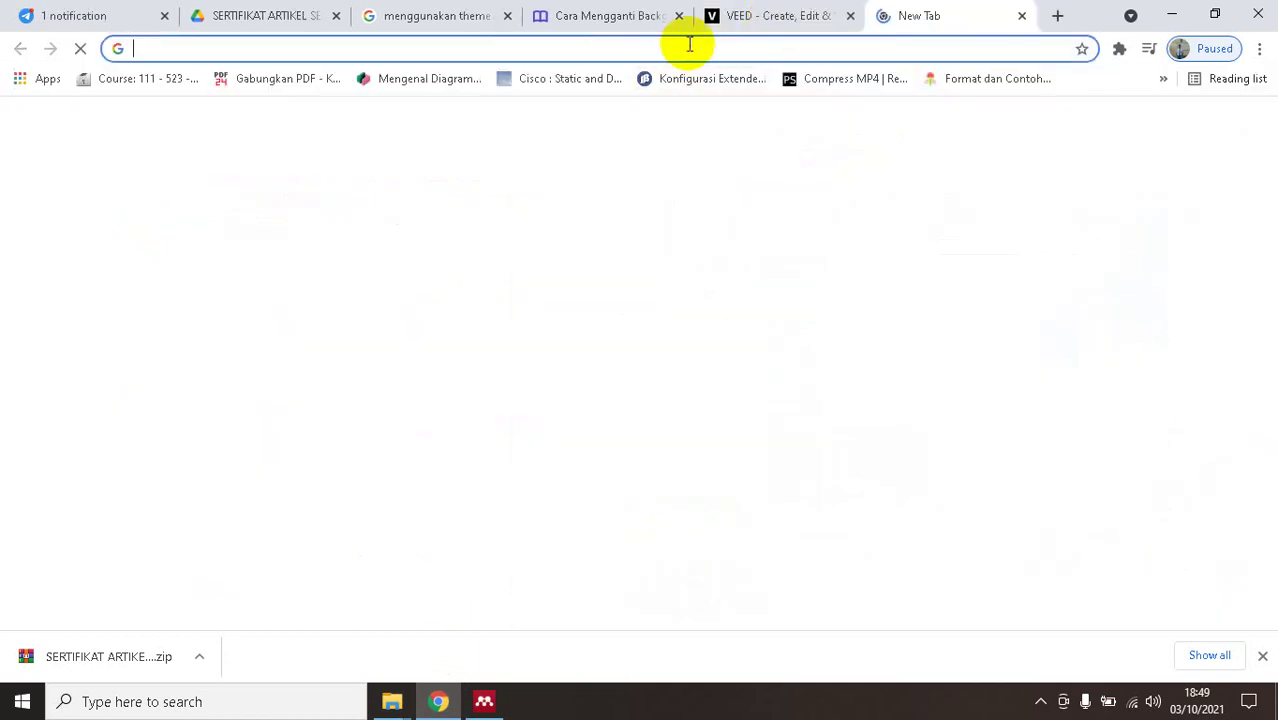
left_click(689, 47)
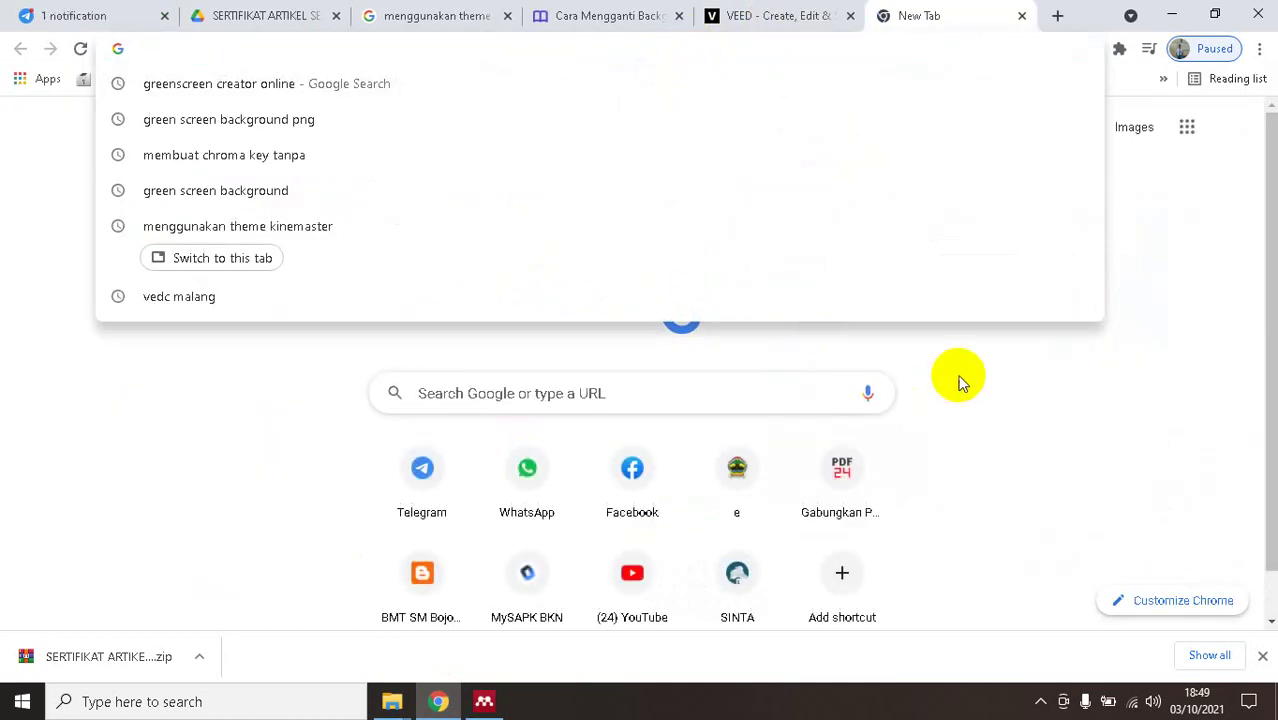
Open Google Meet from the Google apps list and start an instant meeting.
left_click(1233, 124)
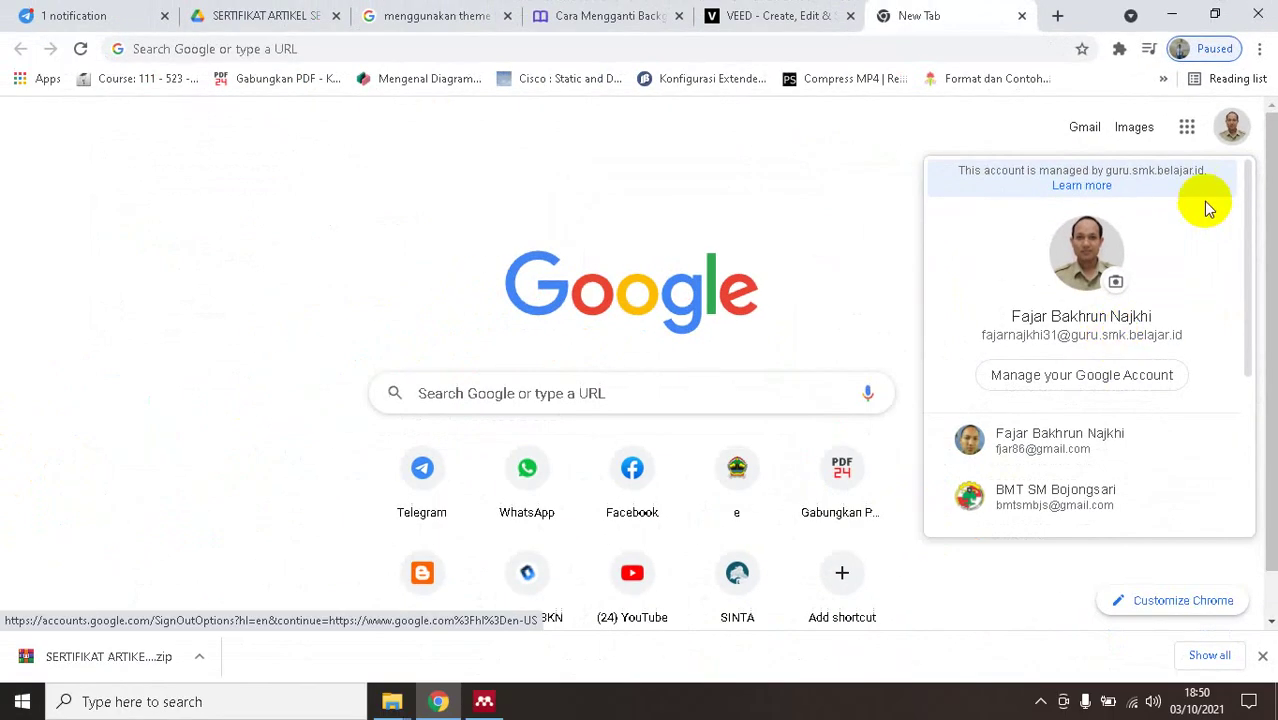
left_click(1095, 120)
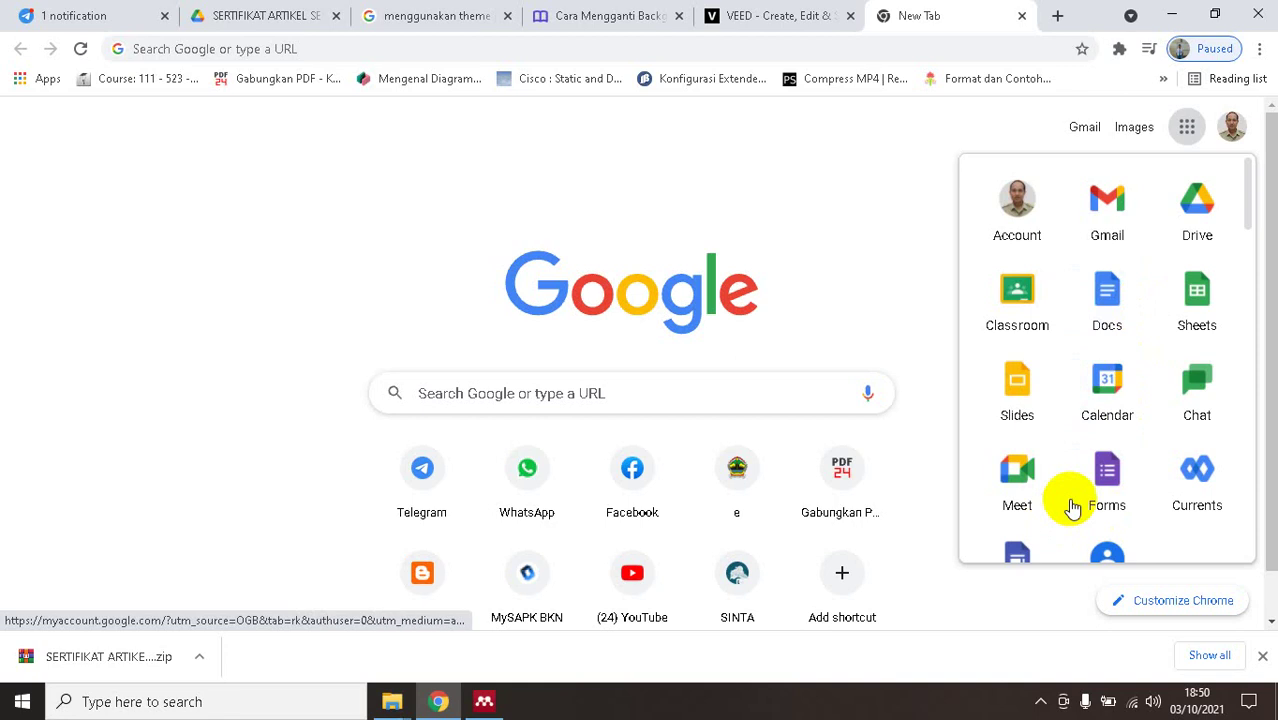
scroll(1067, 500, "down", 1)
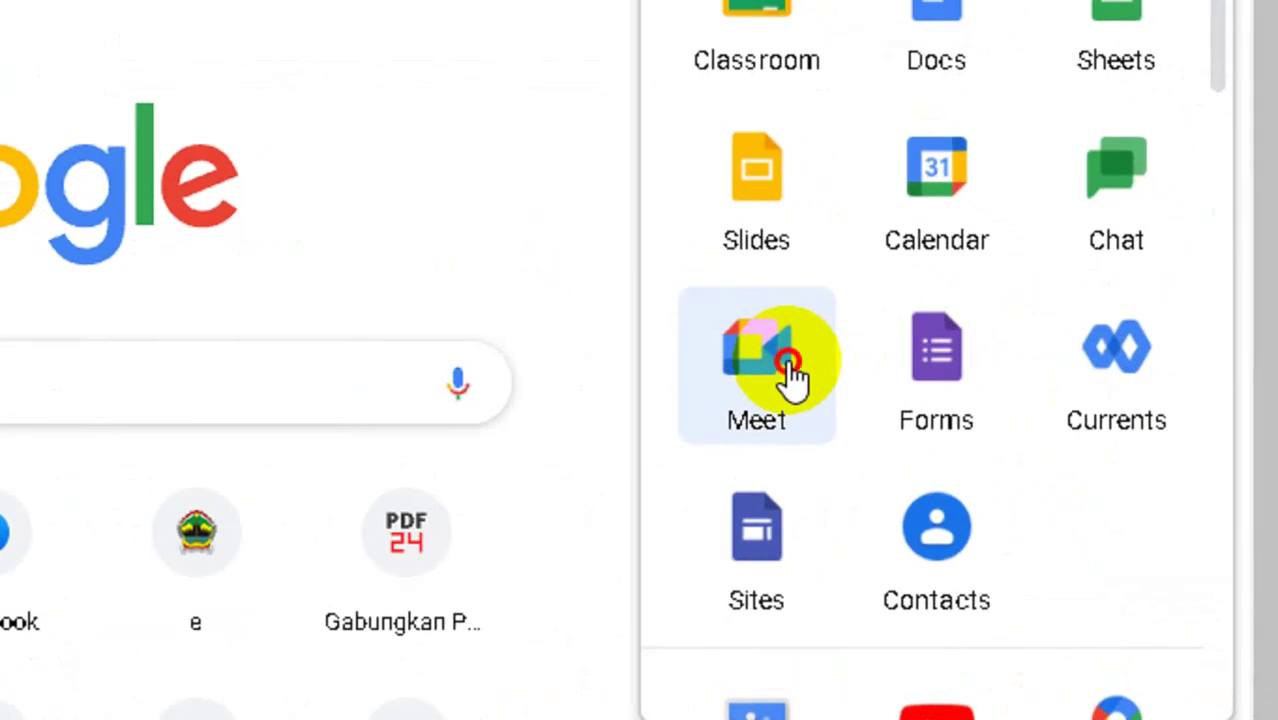
left_click(790, 372)
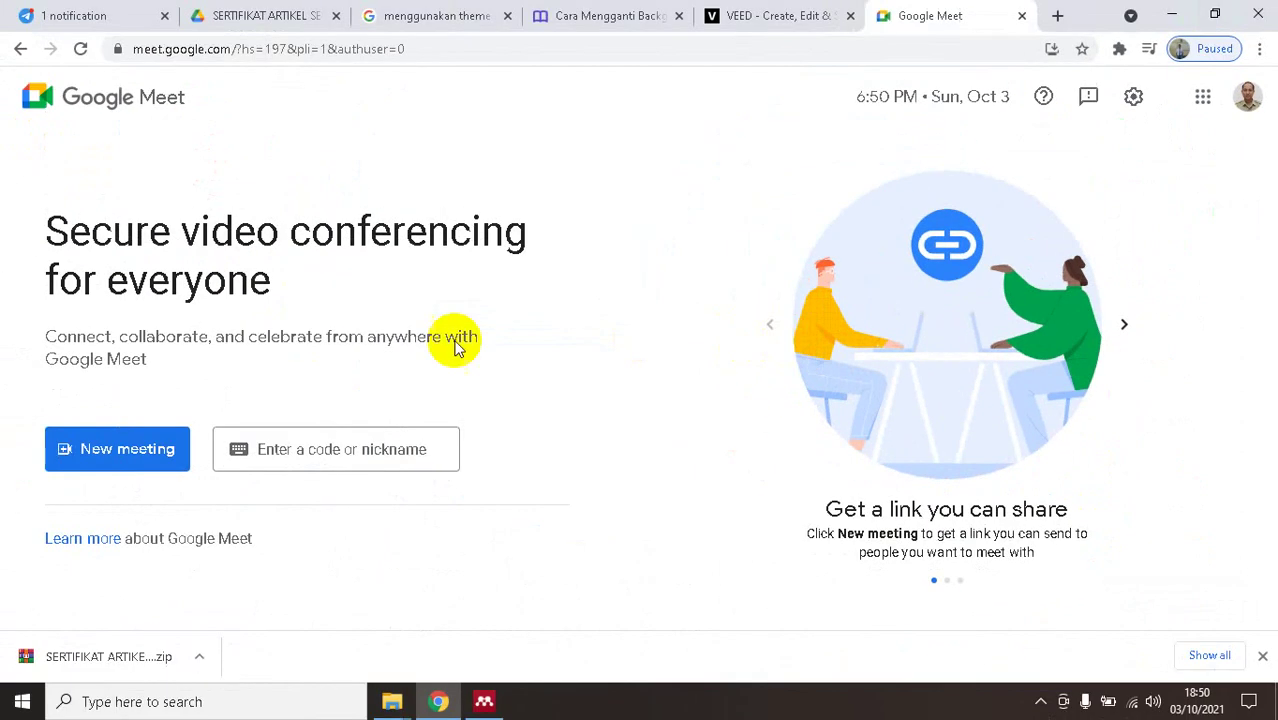
left_click(103, 440)
left_click(172, 488)
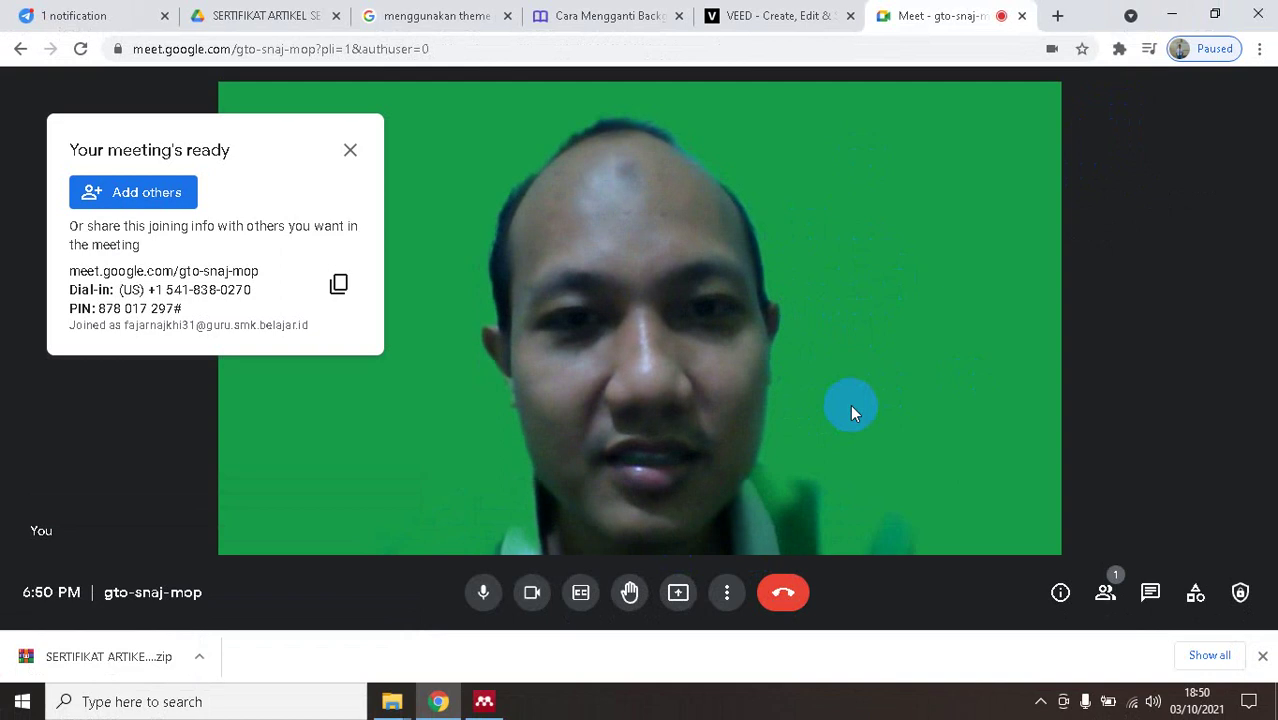
Open the meeting's visual effects, browse the backgrounds and select the custom green image.
left_click(1195, 592)
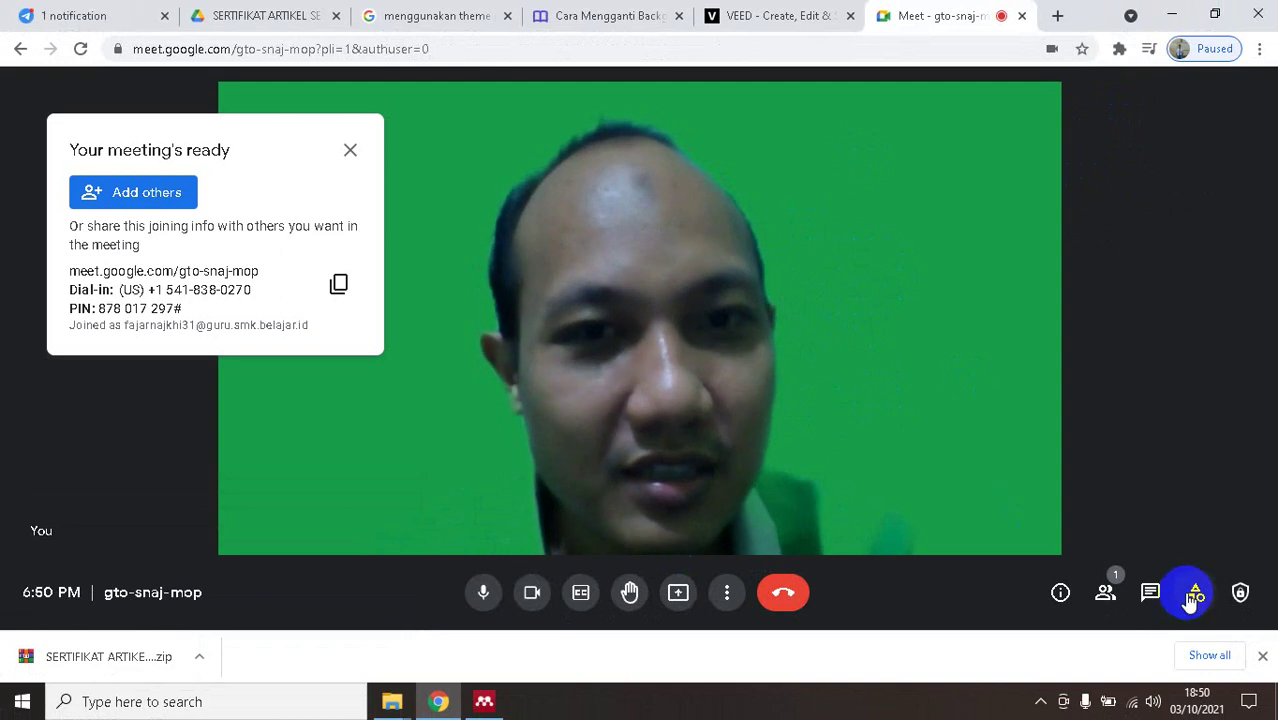
left_click(726, 593)
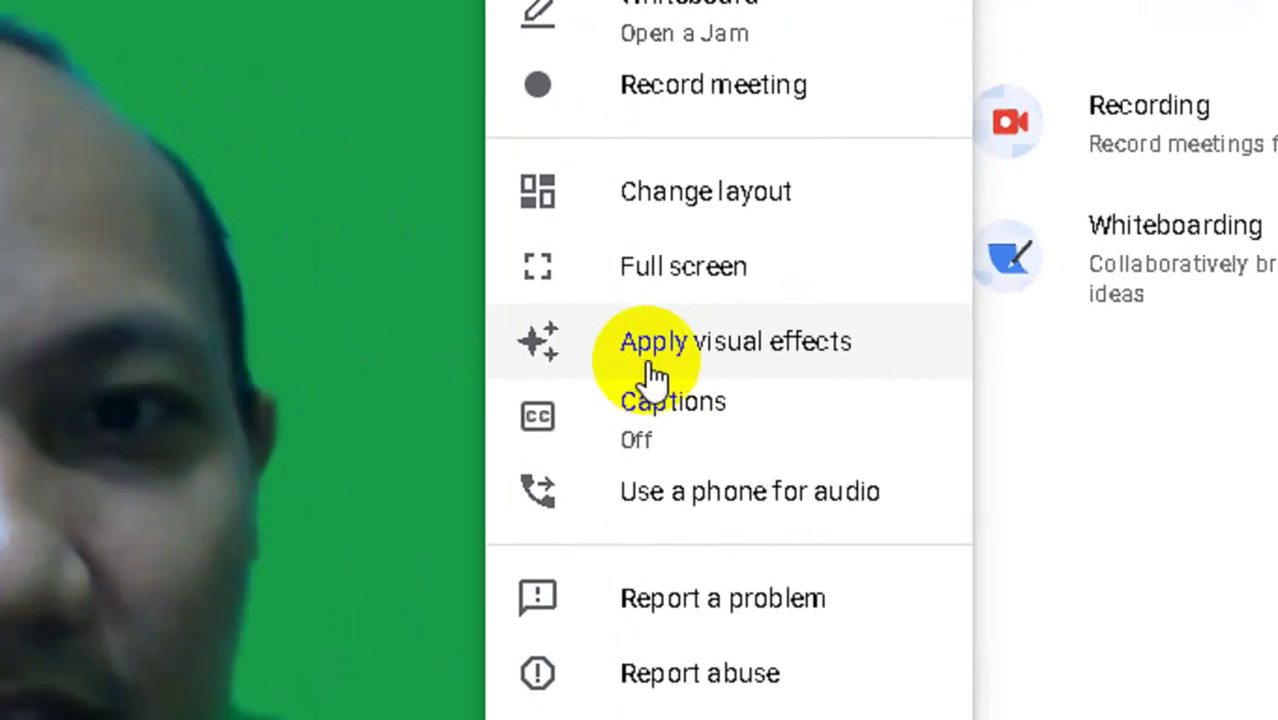
left_click(707, 344)
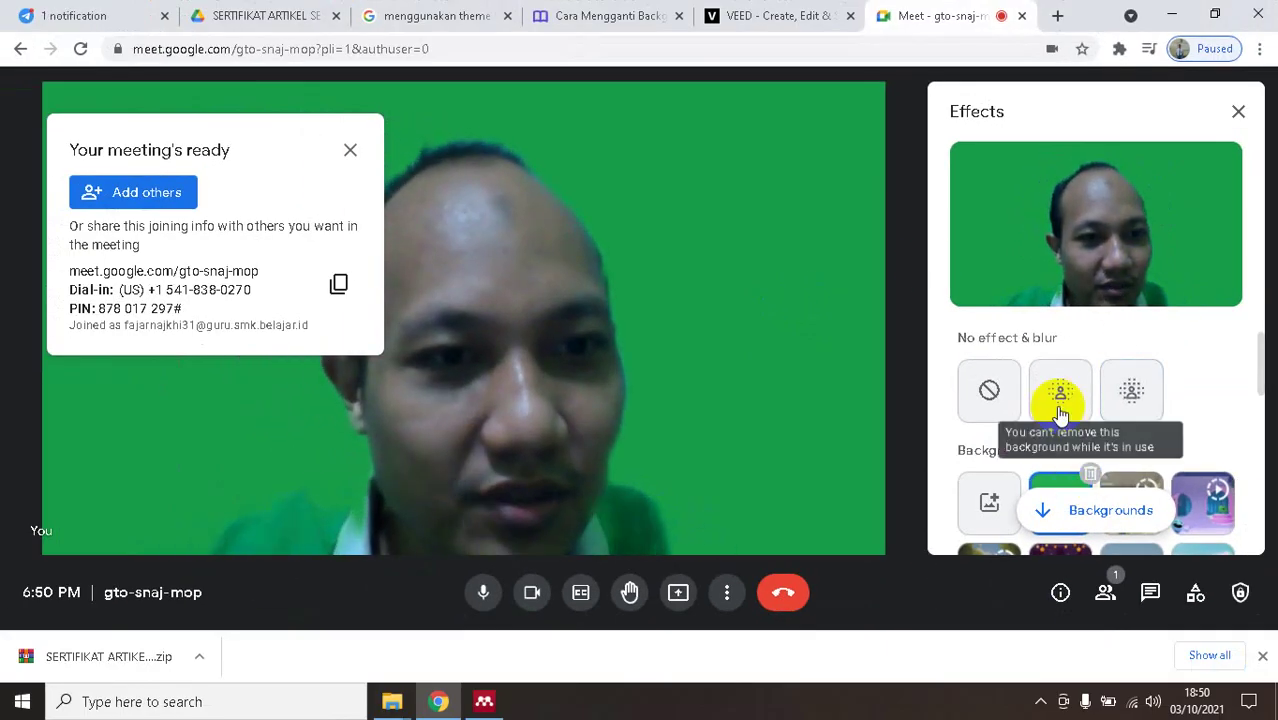
scroll(1058, 420, "down", 5)
scroll(1058, 410, "up", 4)
left_click(1066, 428)
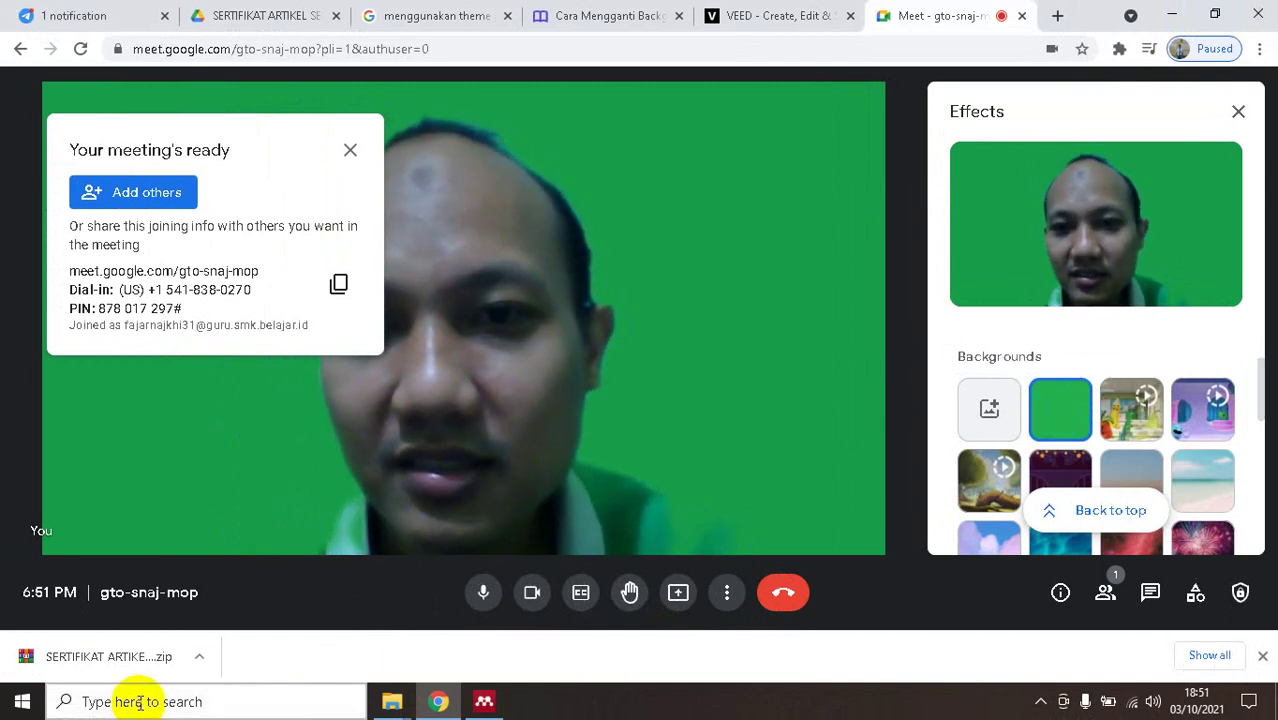
End the video call for everyone.
left_click(776, 596)
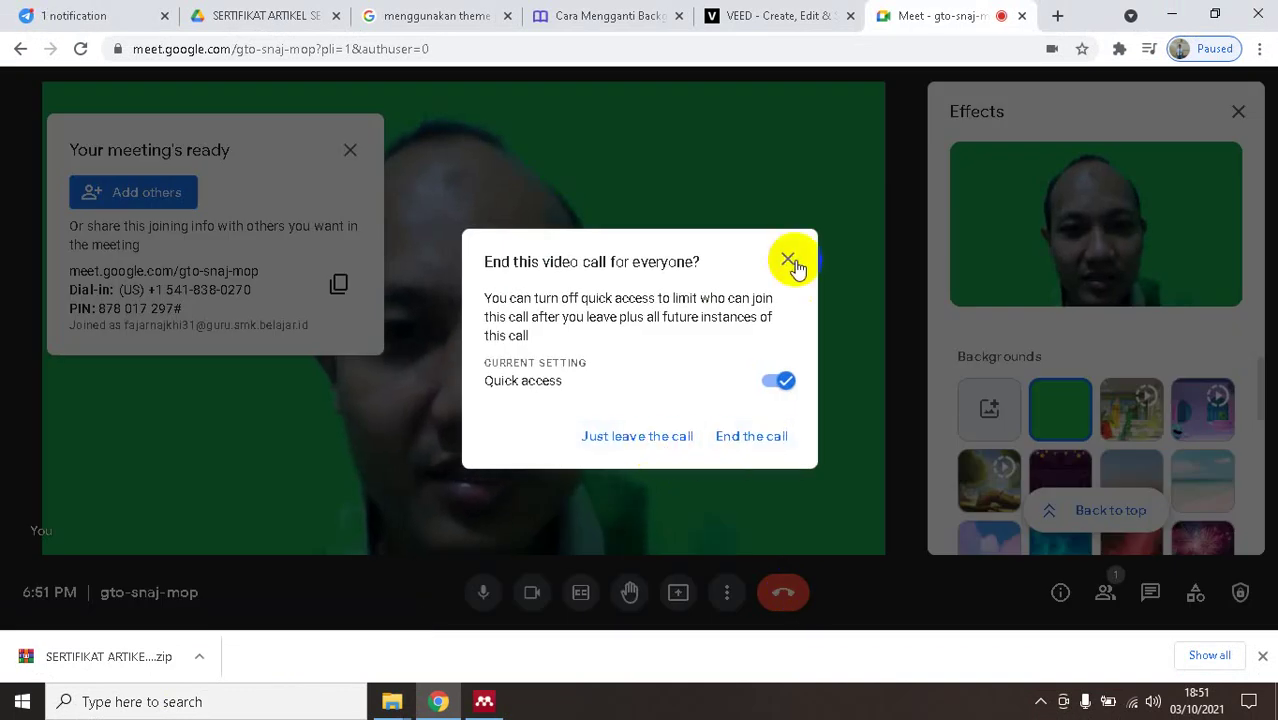
left_click(788, 261)
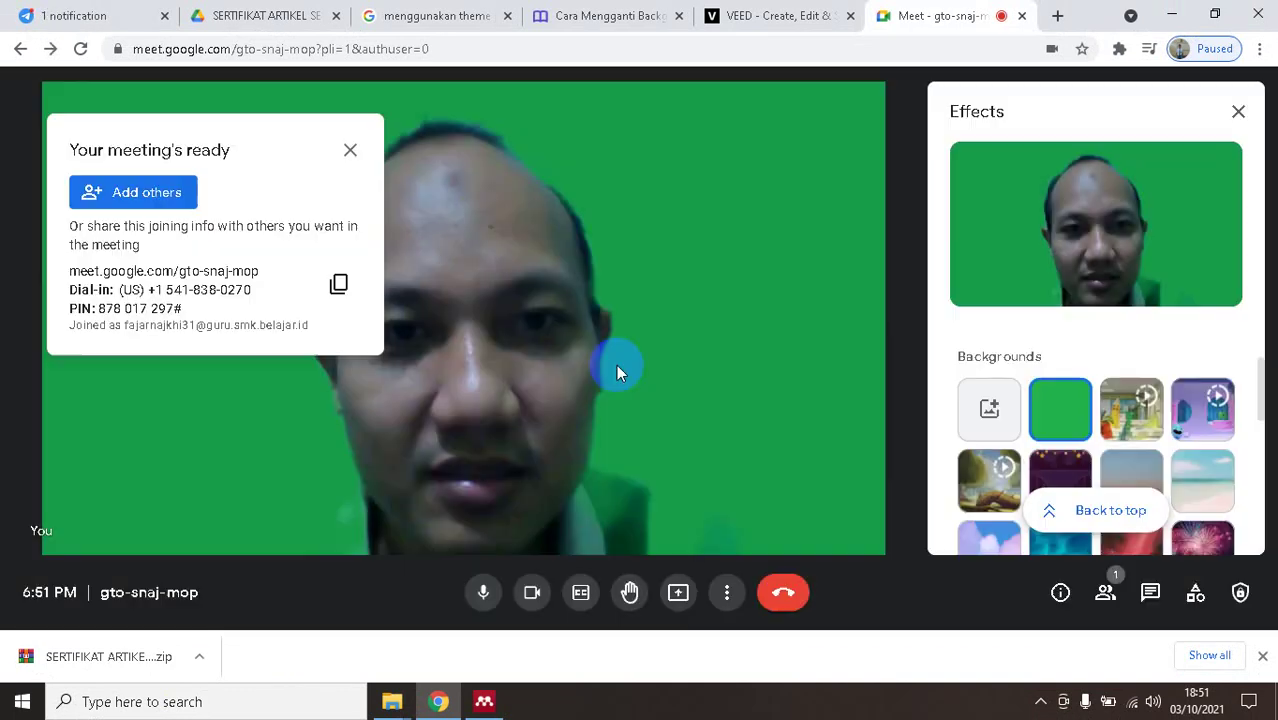
left_click(785, 598)
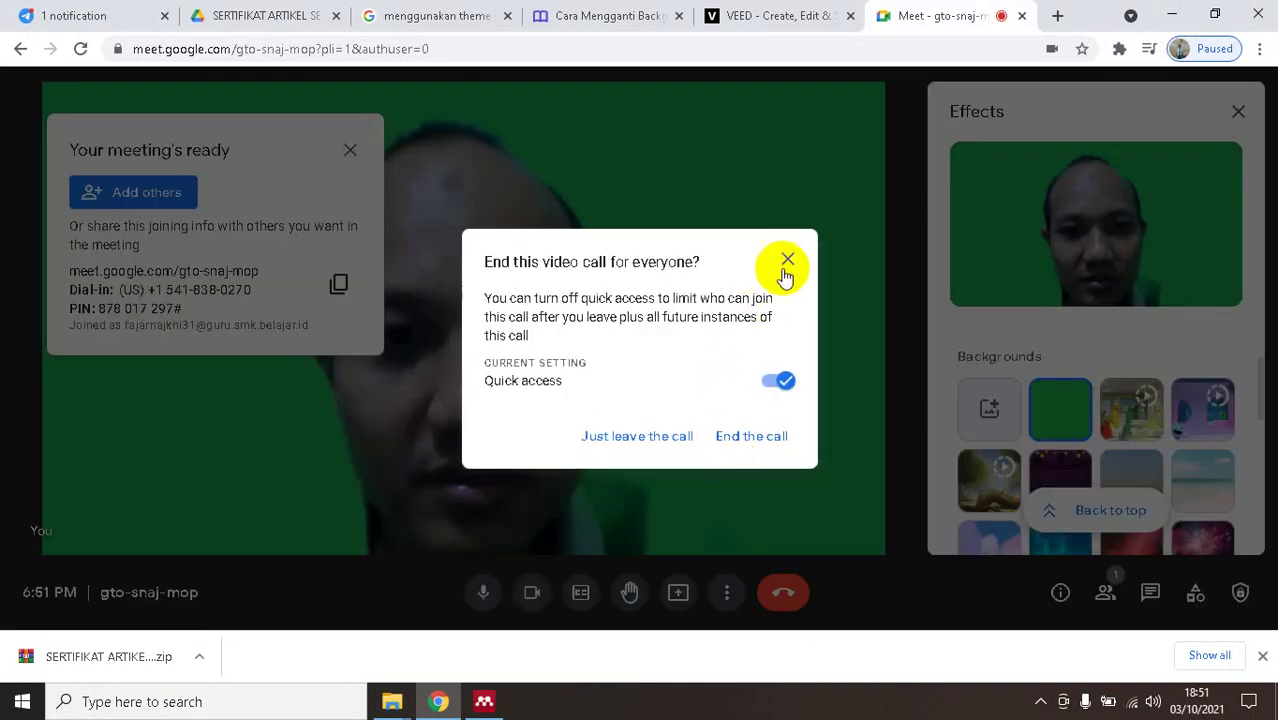
left_click(741, 440)
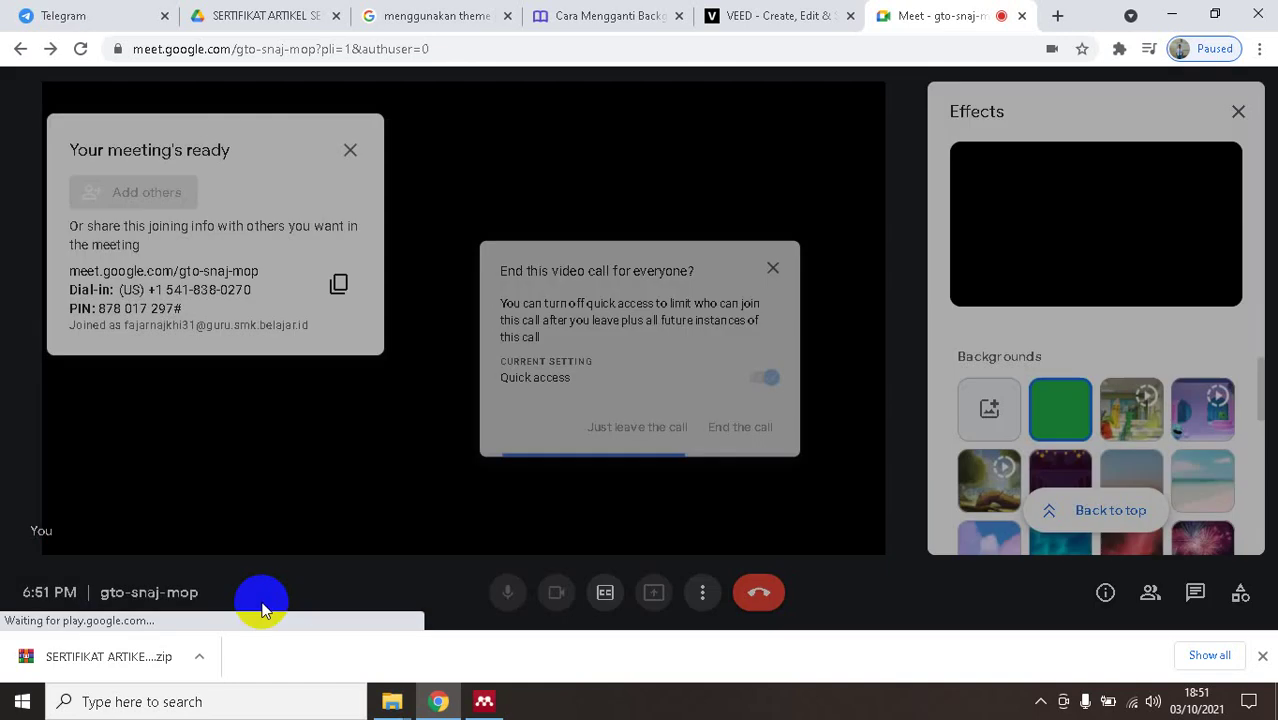
In Paint, enlarge the blank canvas to about 1355 × 564 px and fill it with green.
left_click(210, 700)
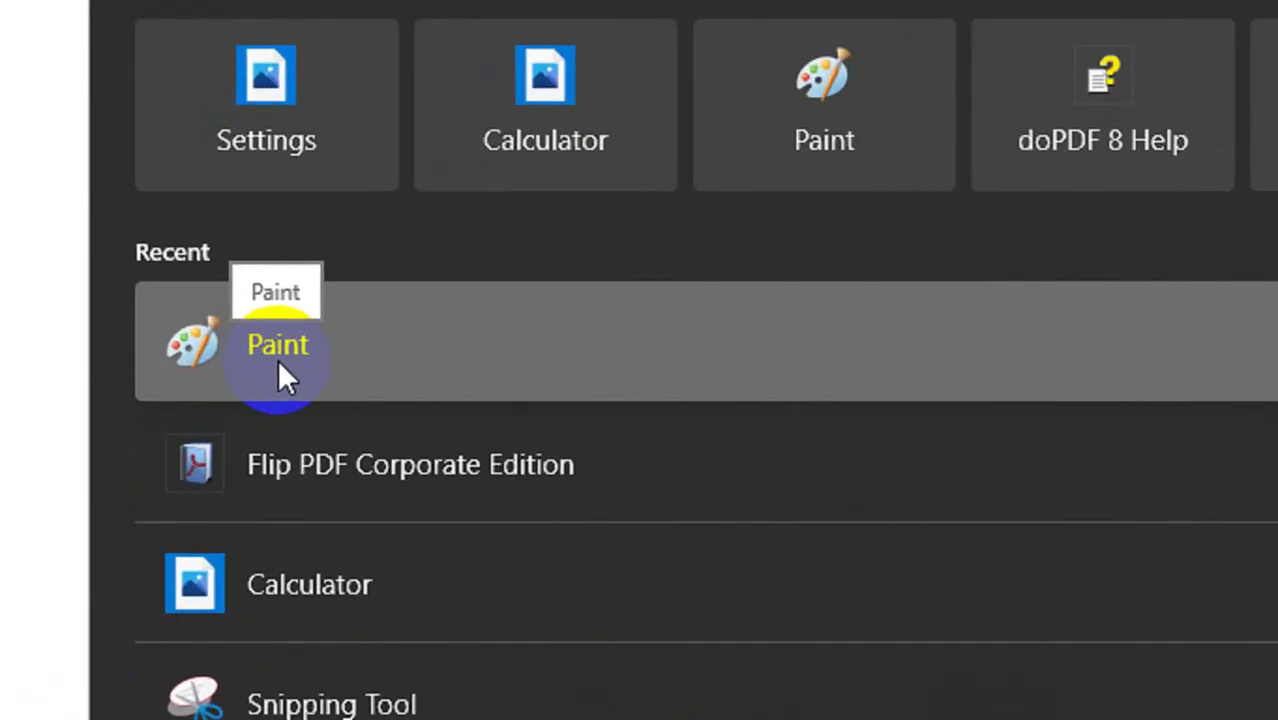
left_click(278, 359)
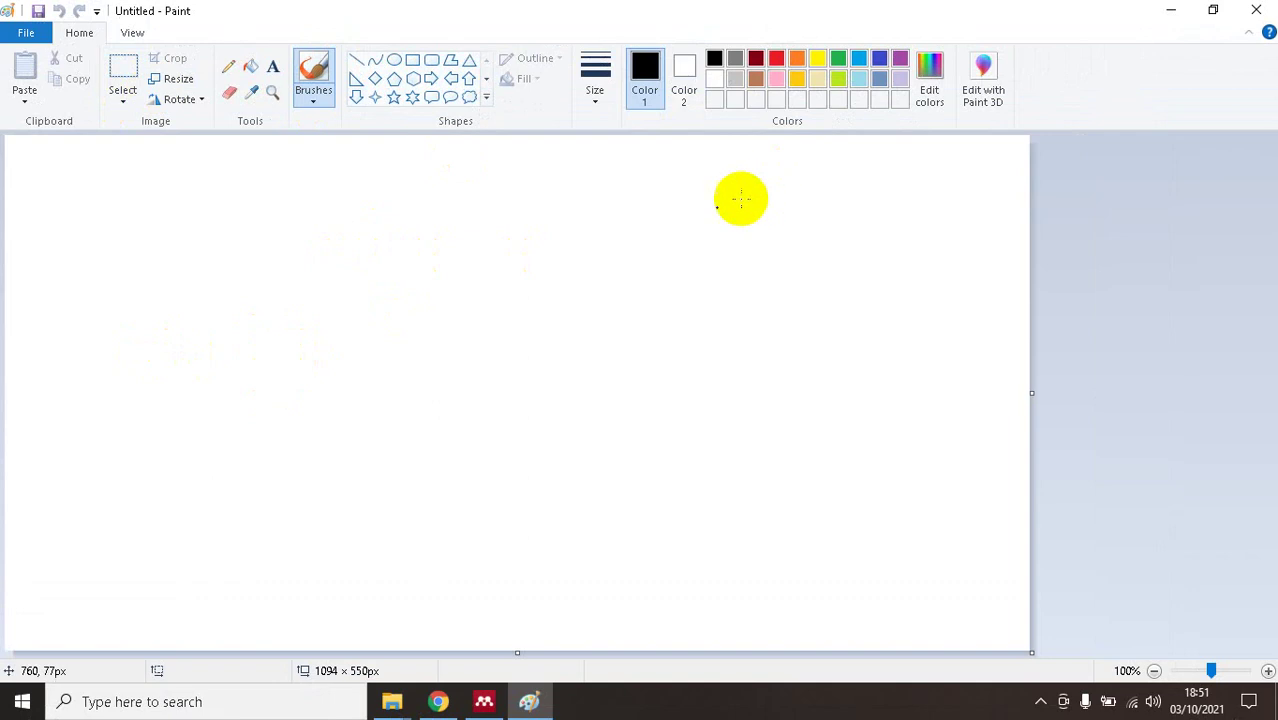
left_click(975, 300)
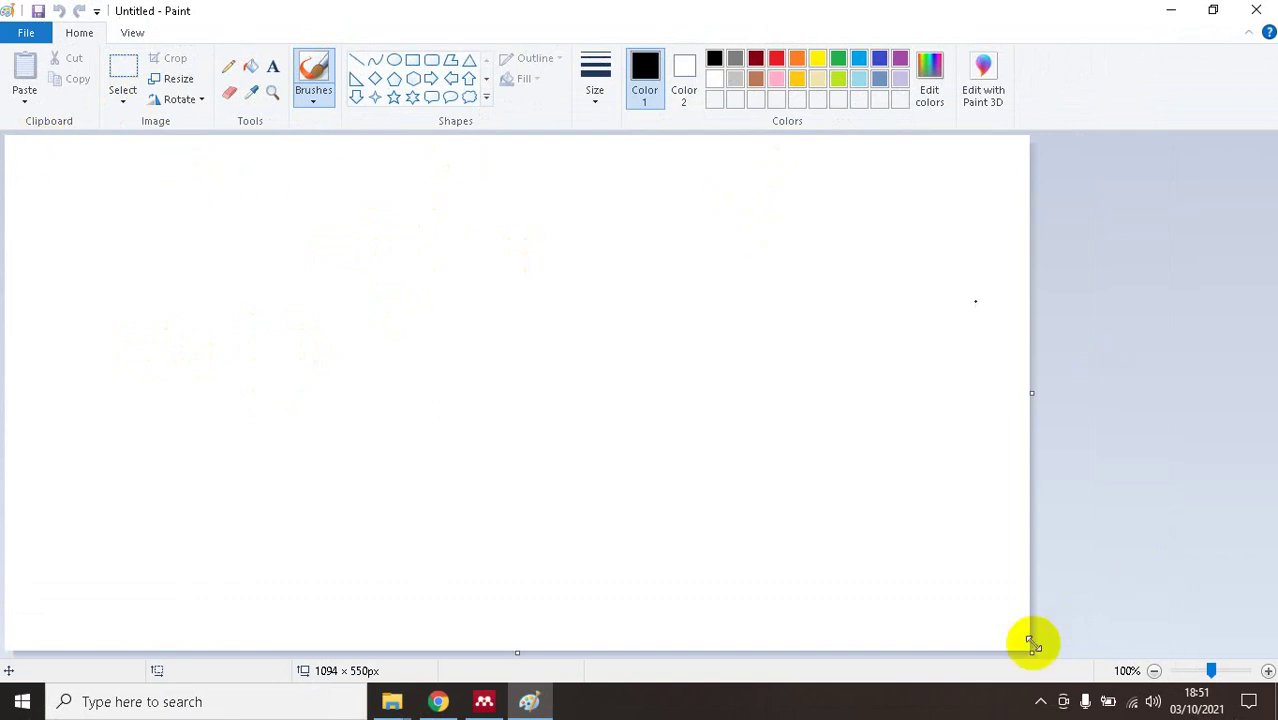
left_click_drag(1031, 651, 1257, 661)
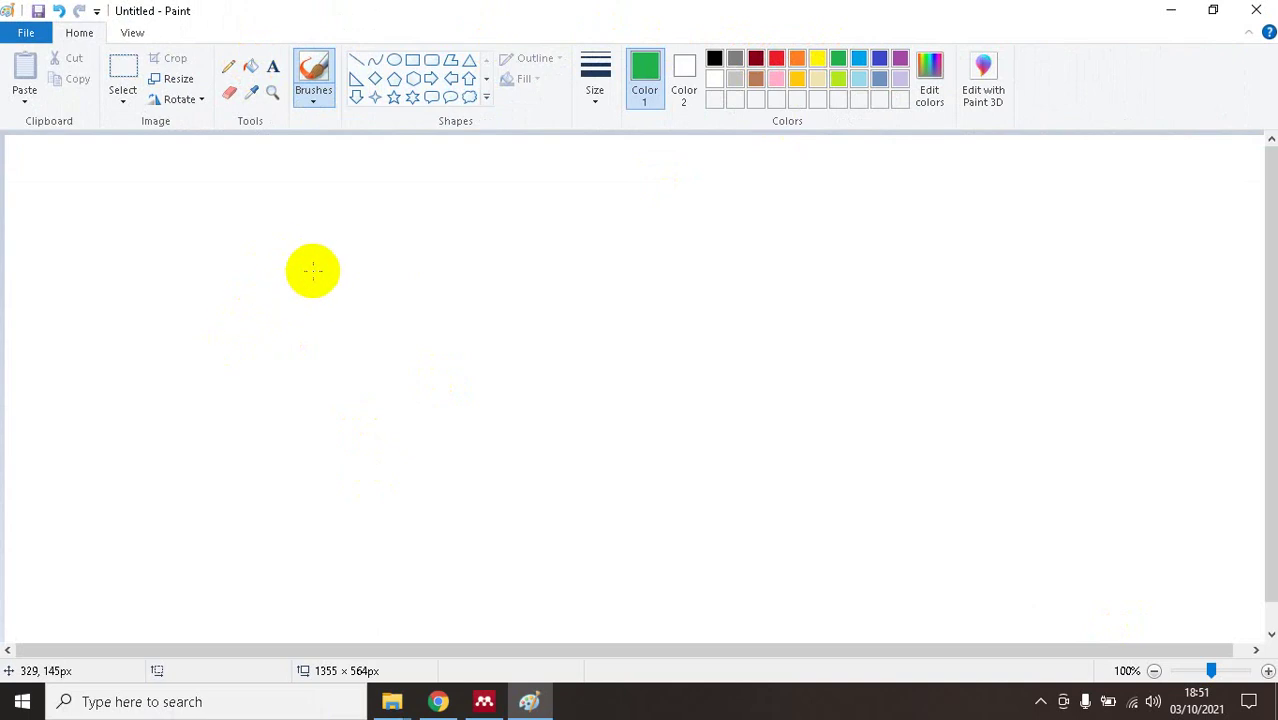
left_click(250, 72)
left_click(460, 280)
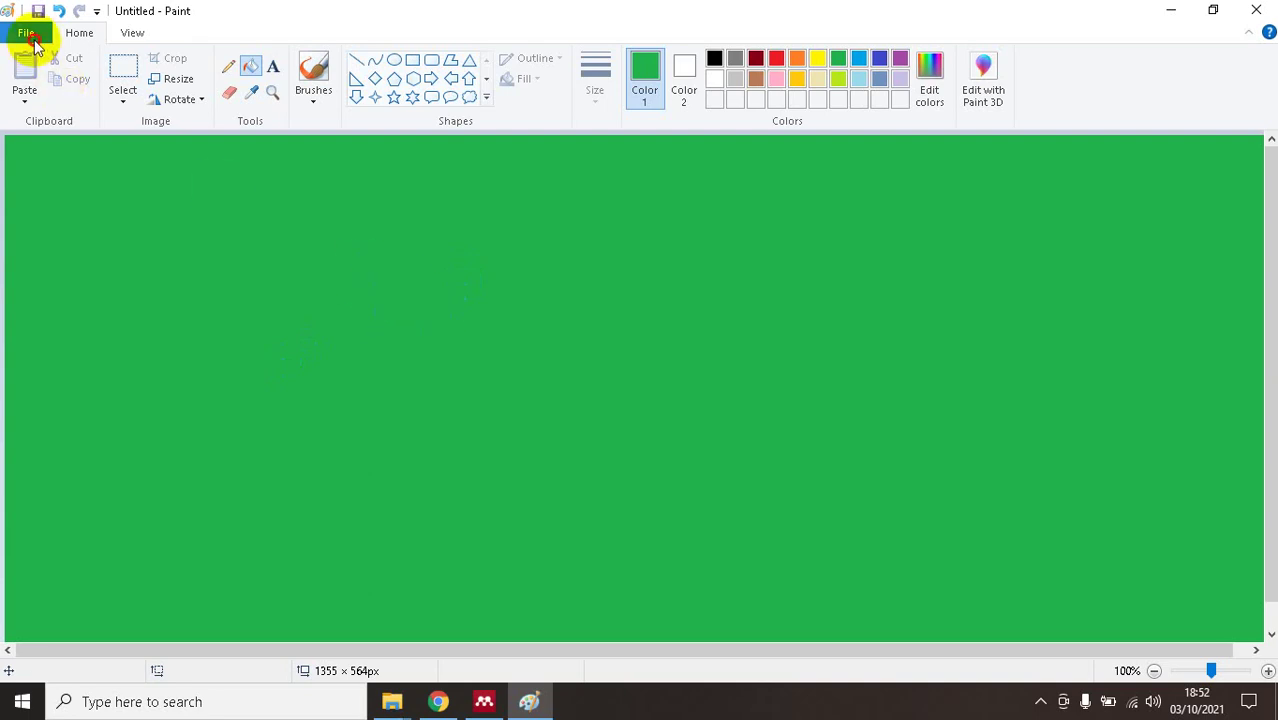
Save the picture as greenscreen.png in the Downloads folder, replacing the existing file.
left_click(30, 38)
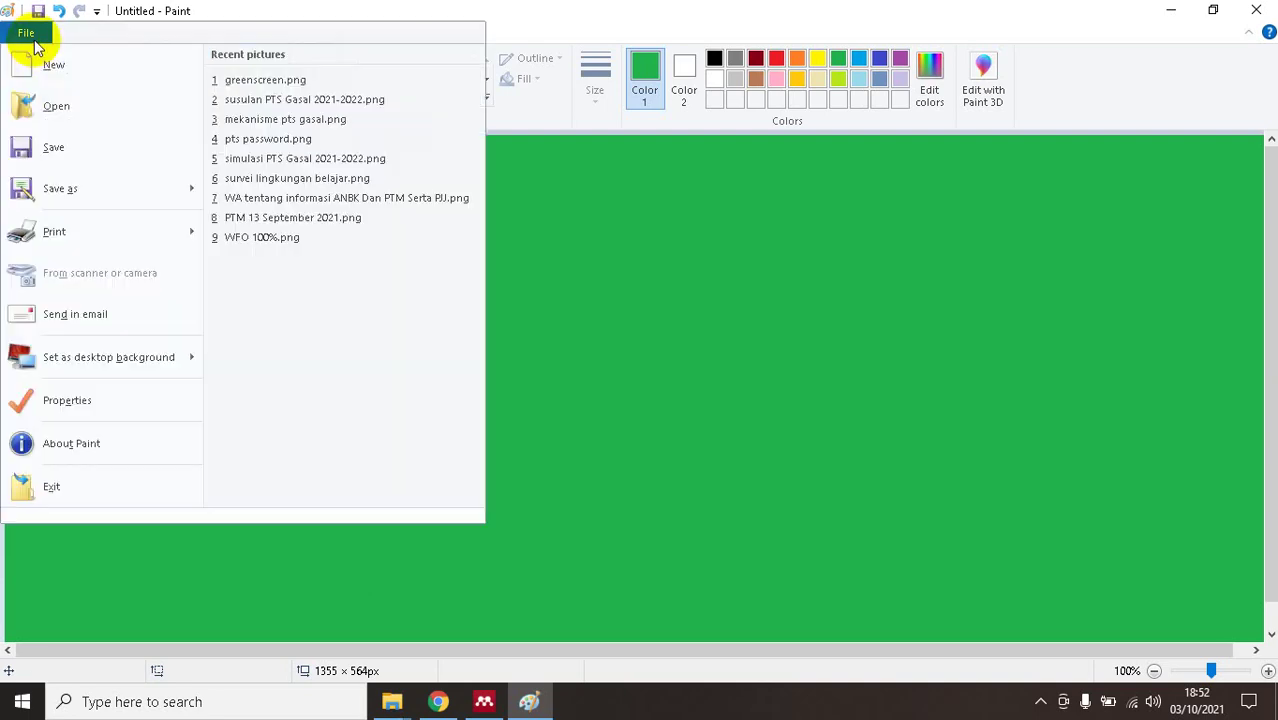
left_click(102, 159)
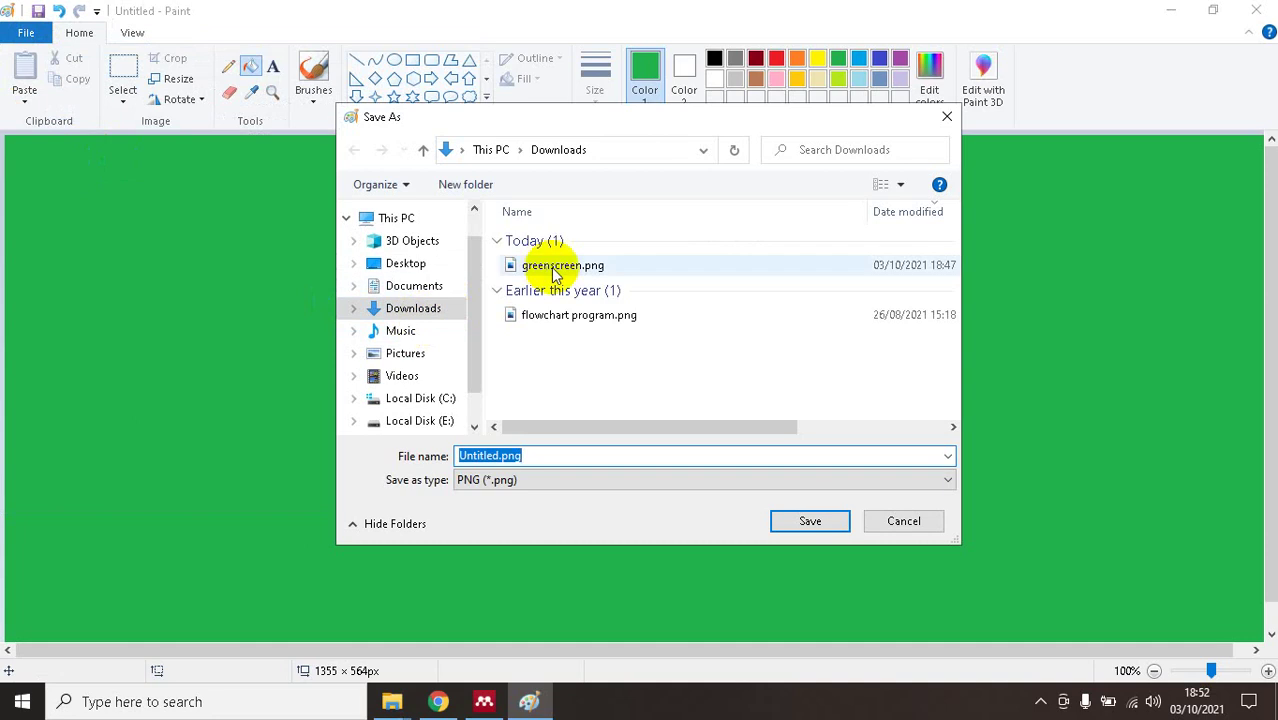
left_click(555, 268)
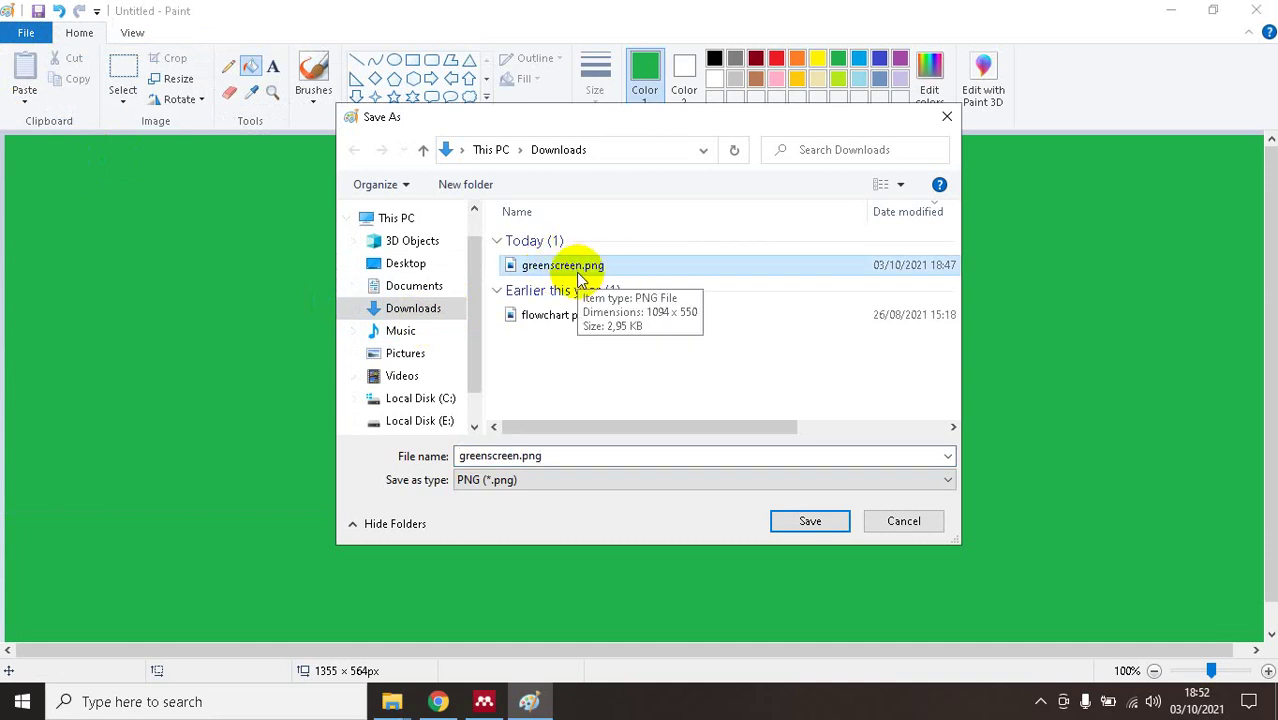
left_click(832, 522)
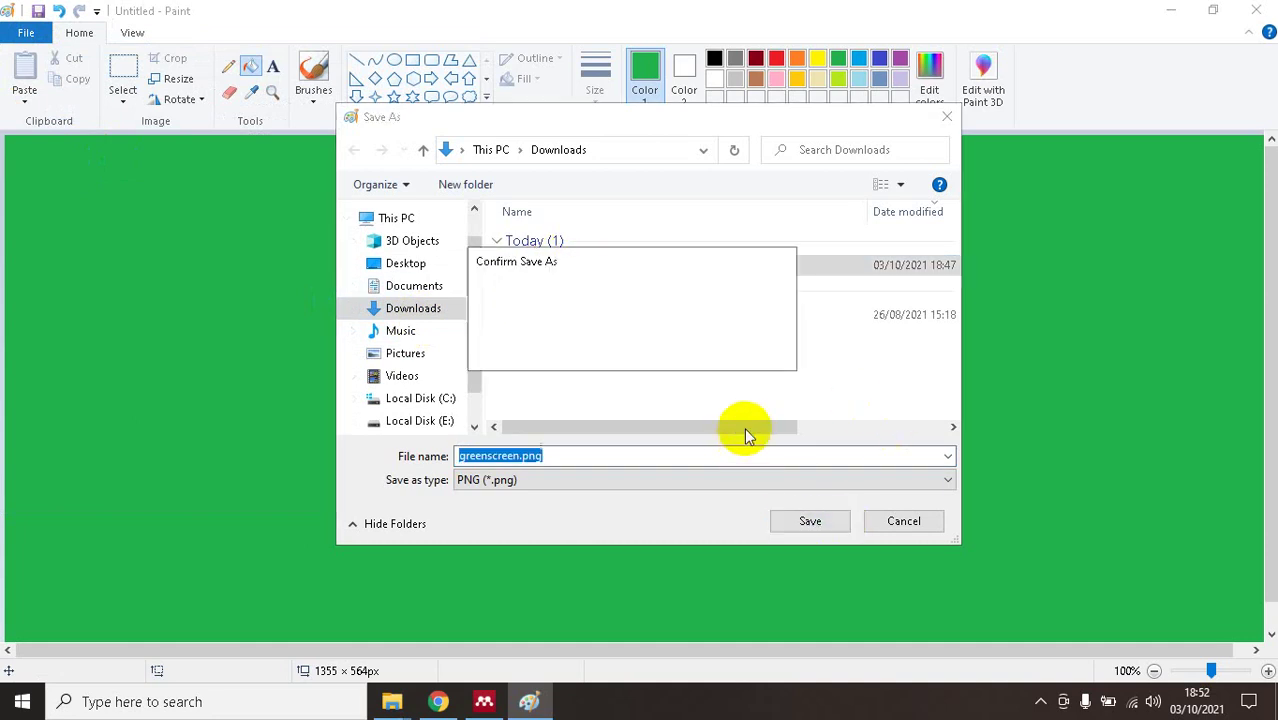
left_click(685, 353)
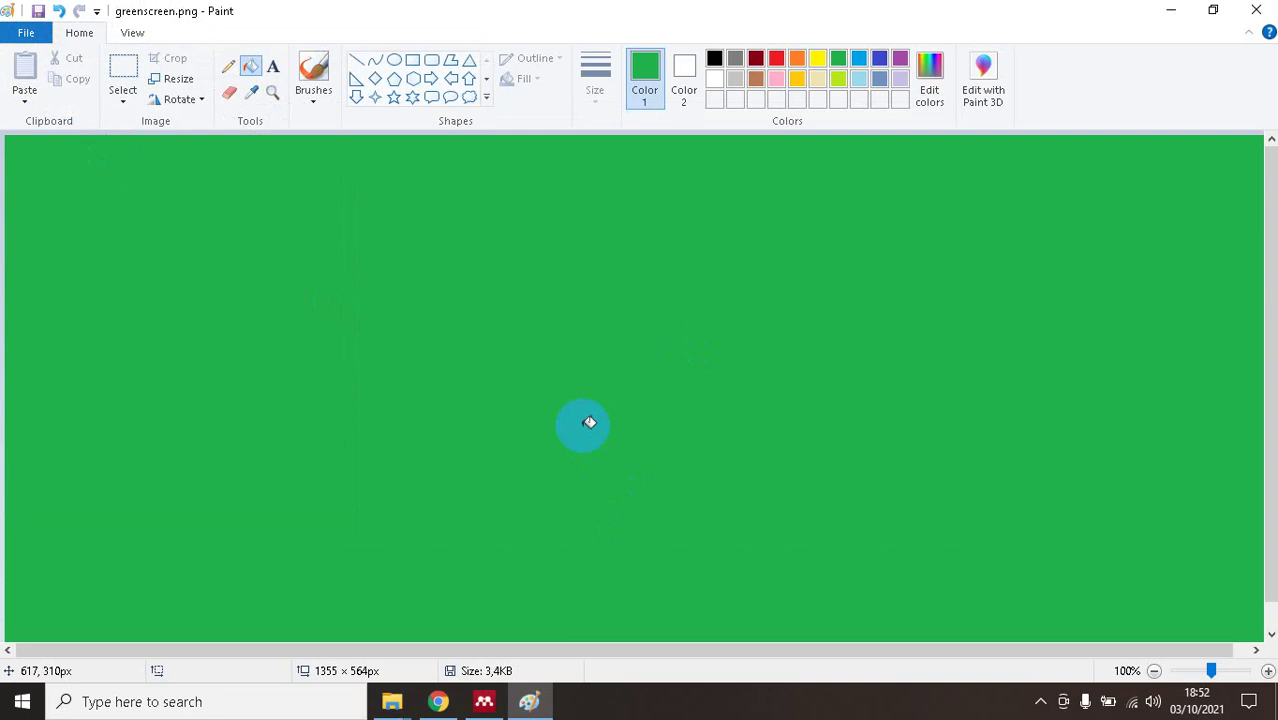
Switch back to Google Meet in Chrome, return to its home screen and start a new instant meeting.
left_click(432, 692)
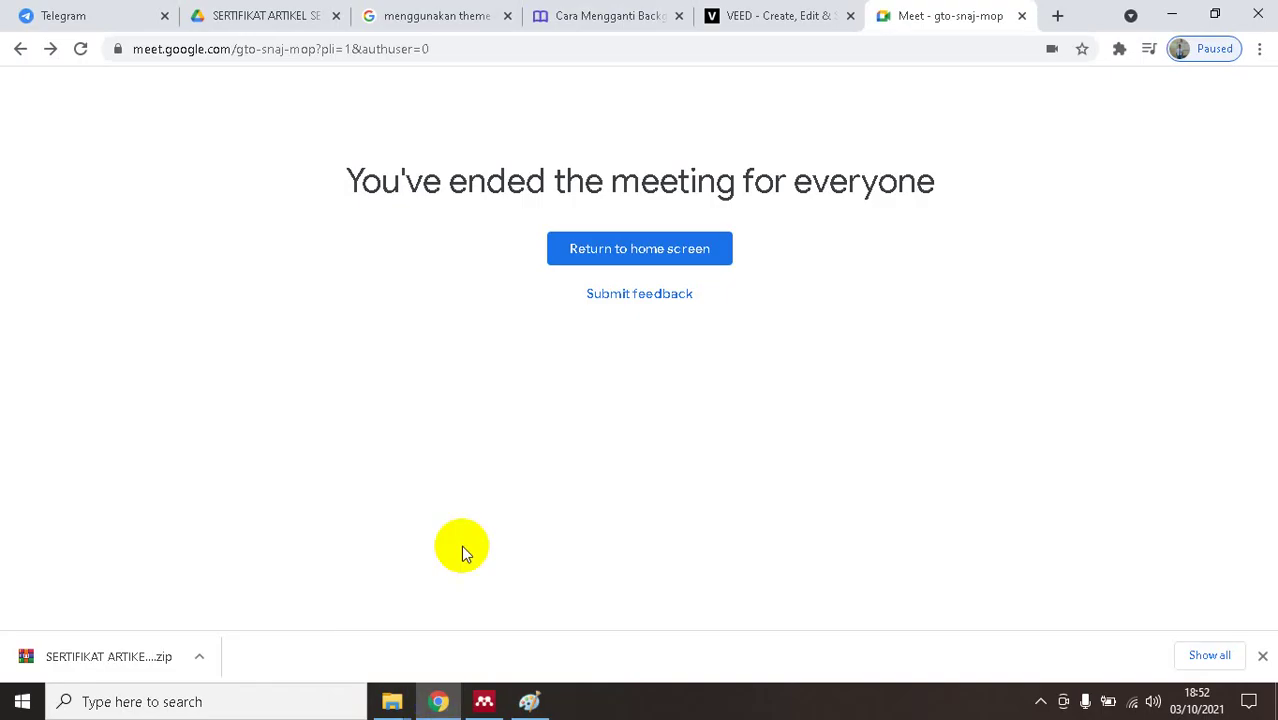
left_click(622, 256)
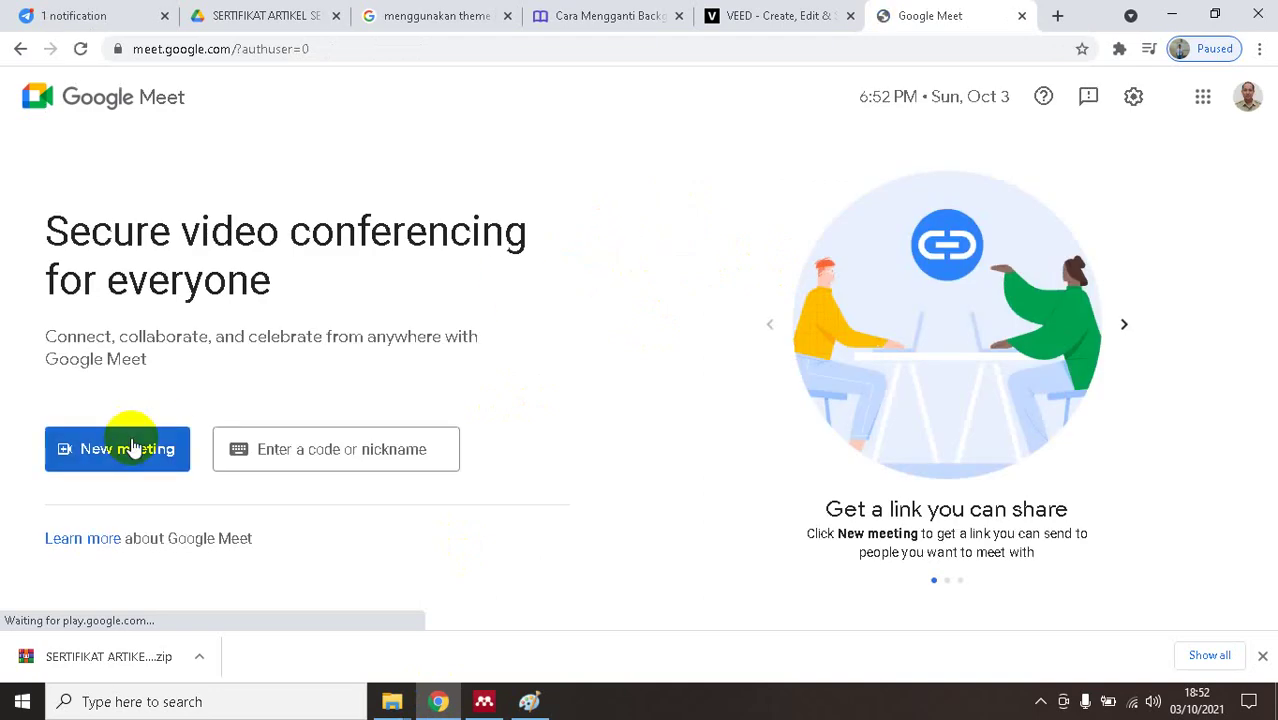
left_click(110, 462)
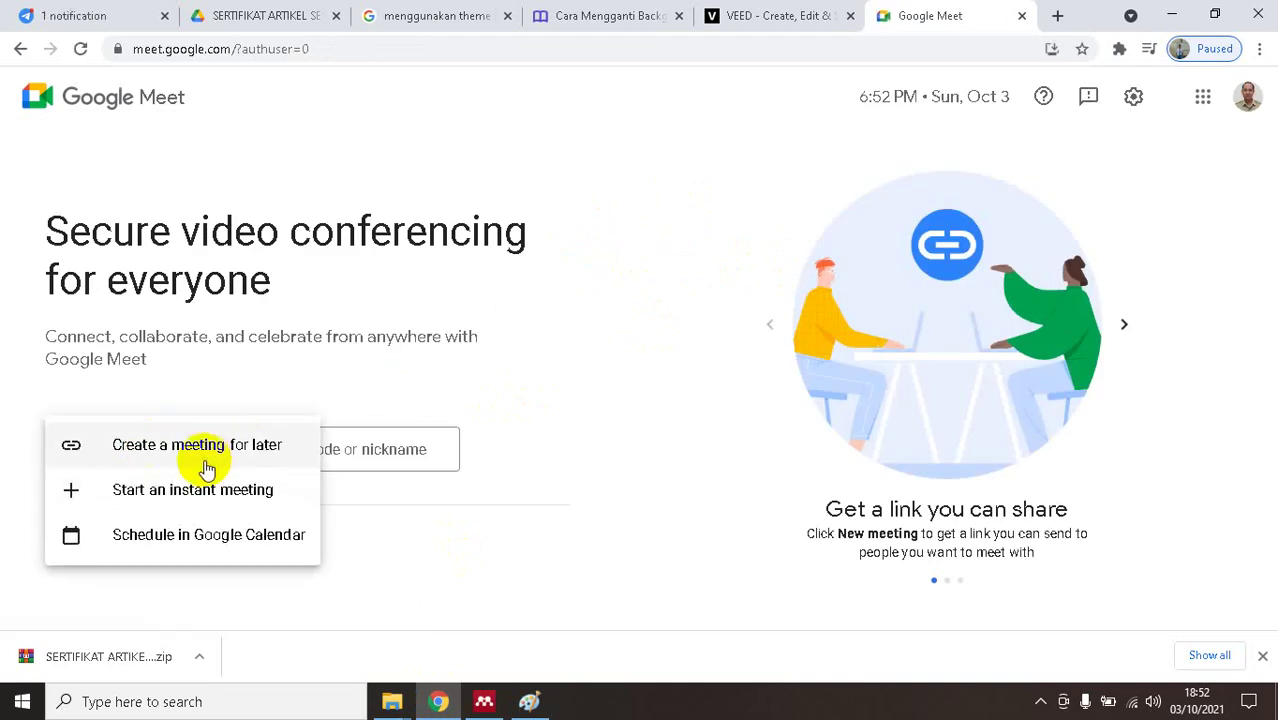
left_click(171, 496)
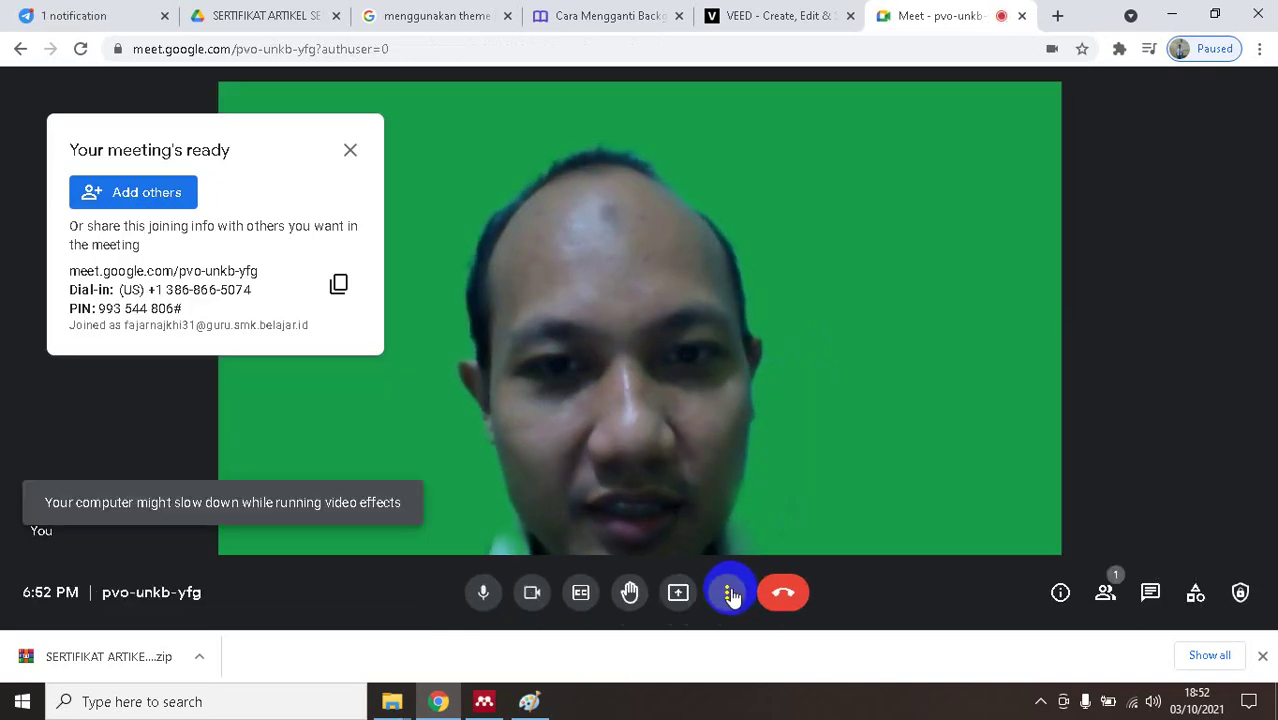
Upload greenscreen.png from the Downloads folder as a custom background in the call's visual effects.
left_click(727, 593)
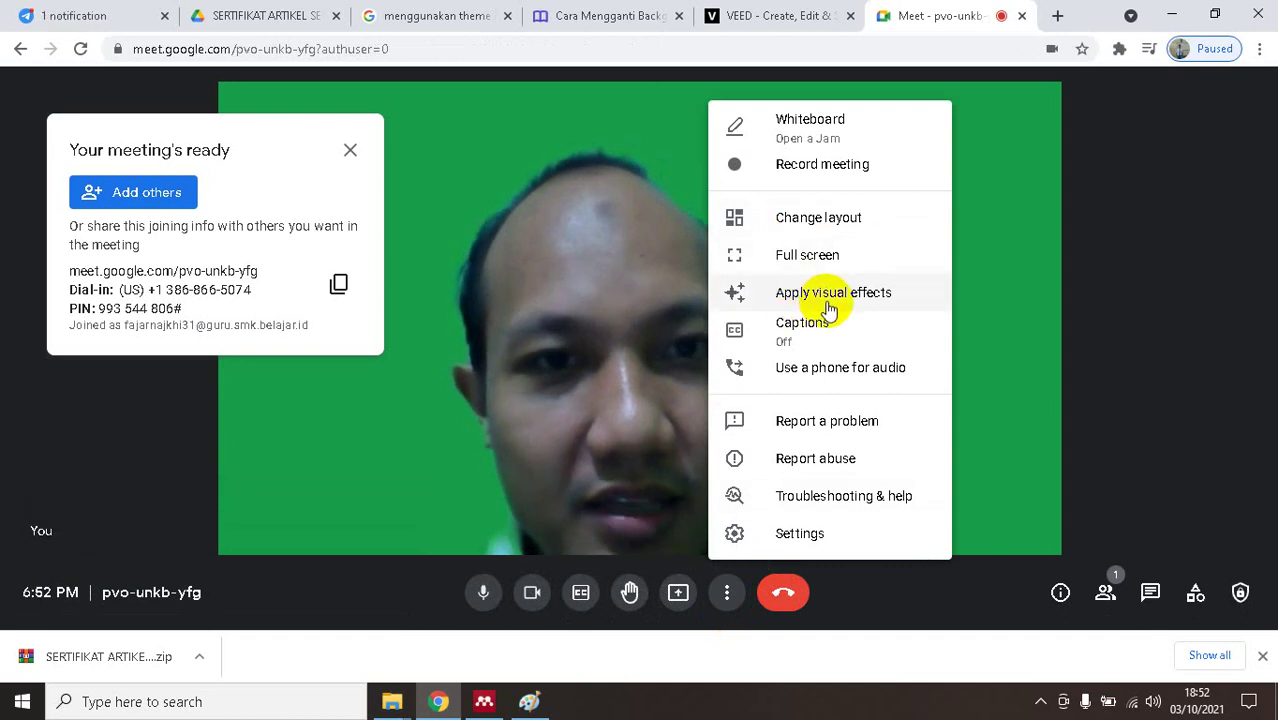
left_click(828, 300)
scroll(1002, 458, "down", 3)
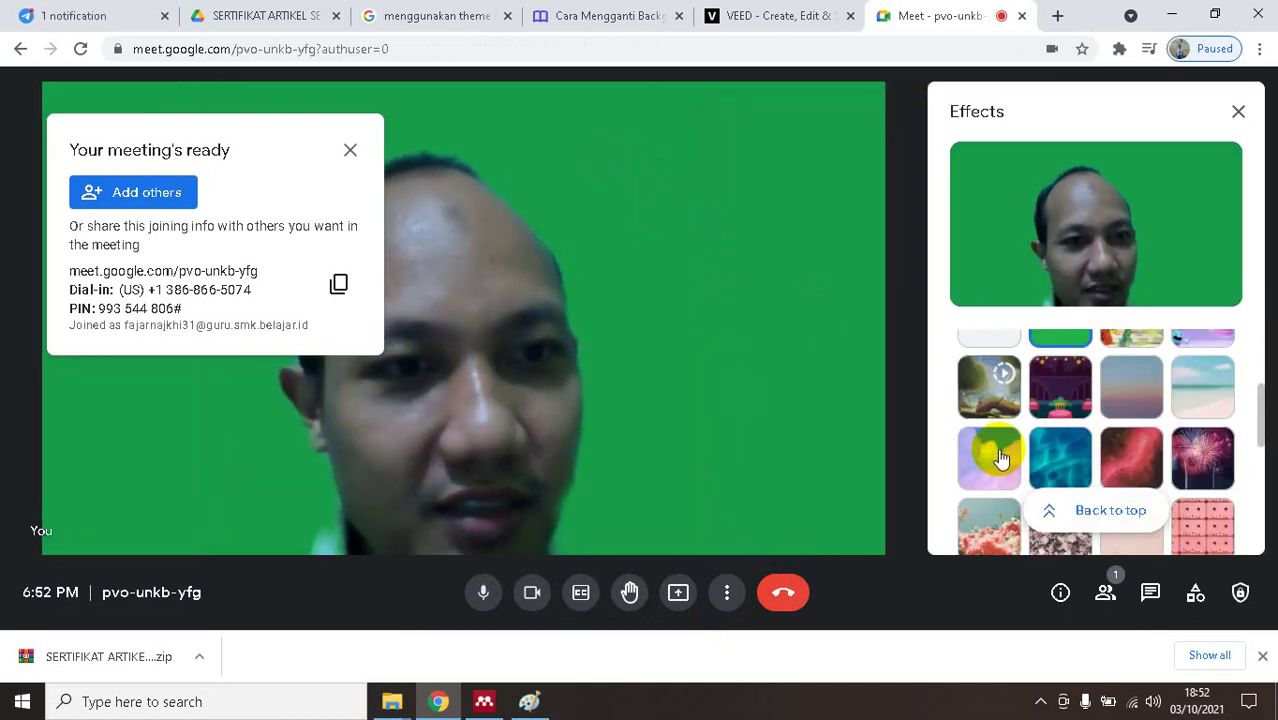
scroll(1002, 458, "up", 2)
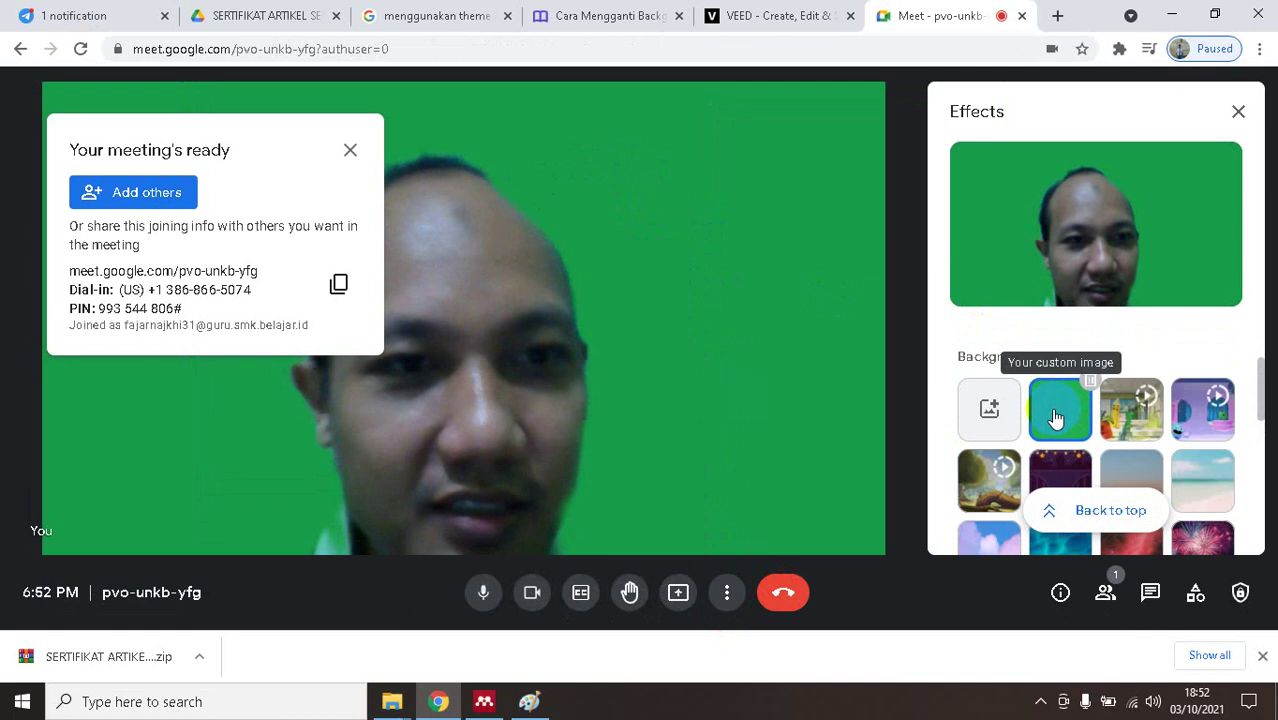
left_click(988, 408)
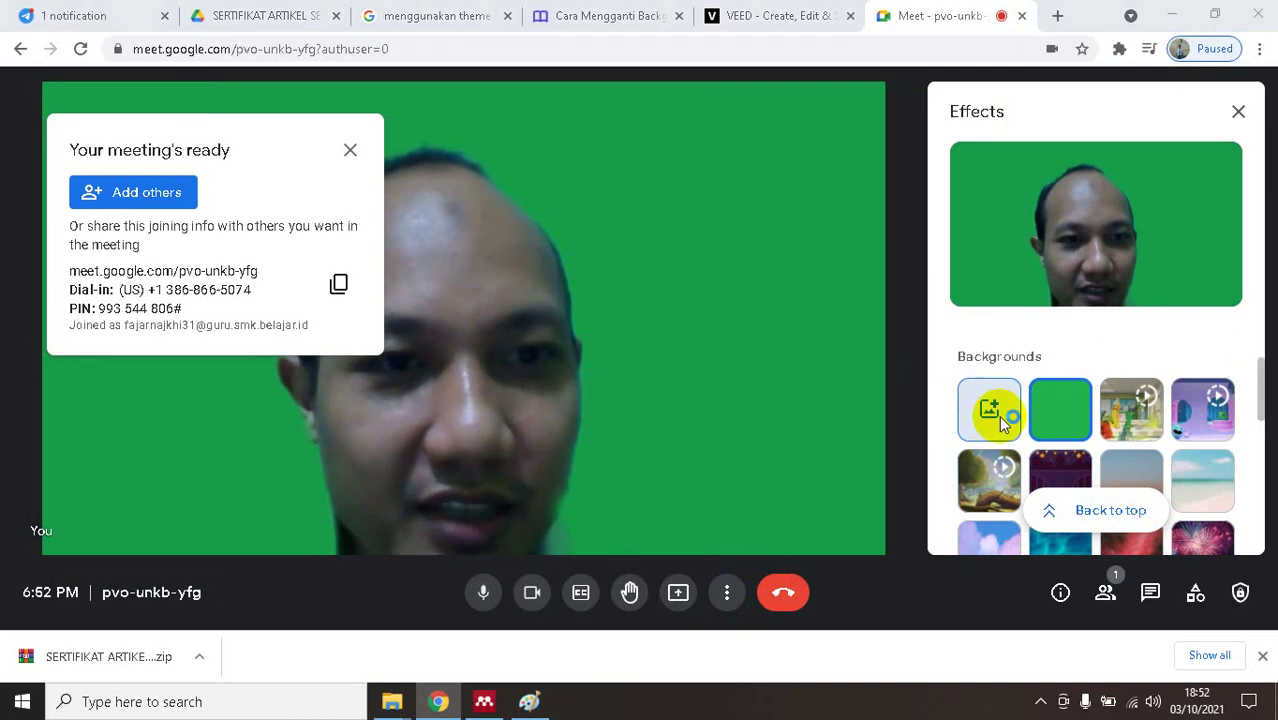
left_click(410, 227)
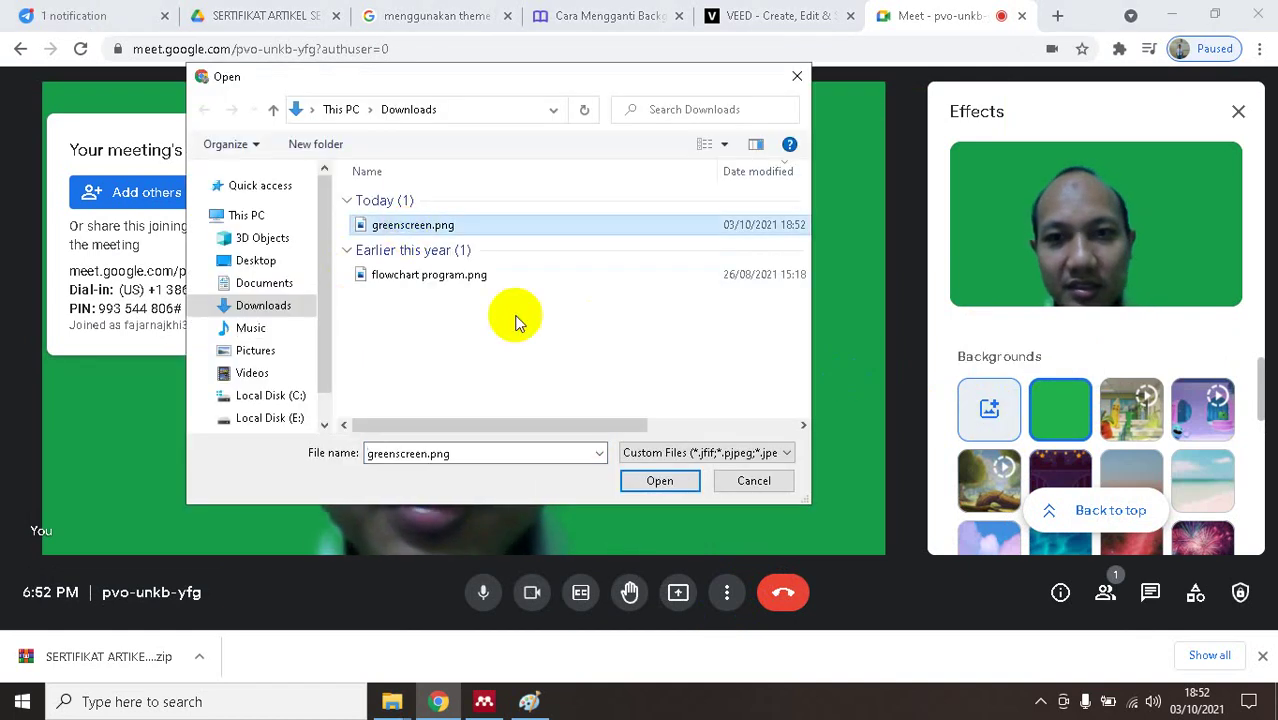
left_click(660, 483)
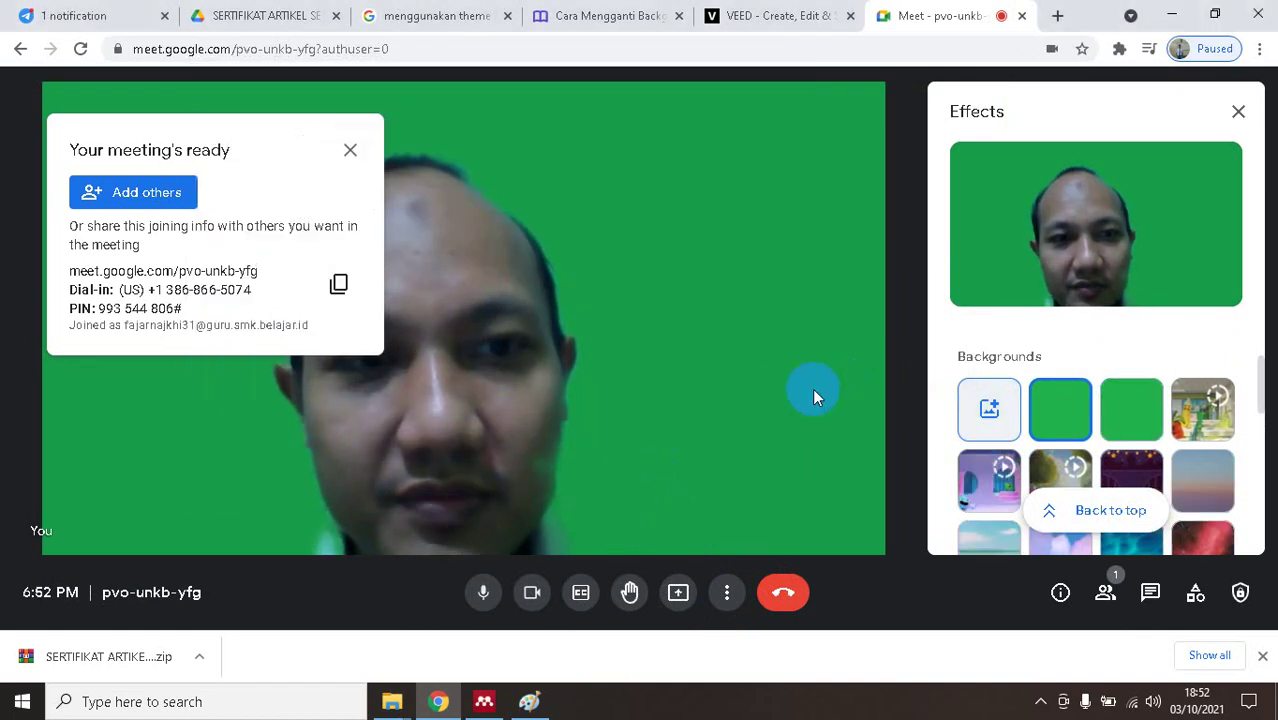
Try other backgrounds, reapply the first custom green background to the video, and close the effects.
left_click(1062, 416)
left_click(1110, 432)
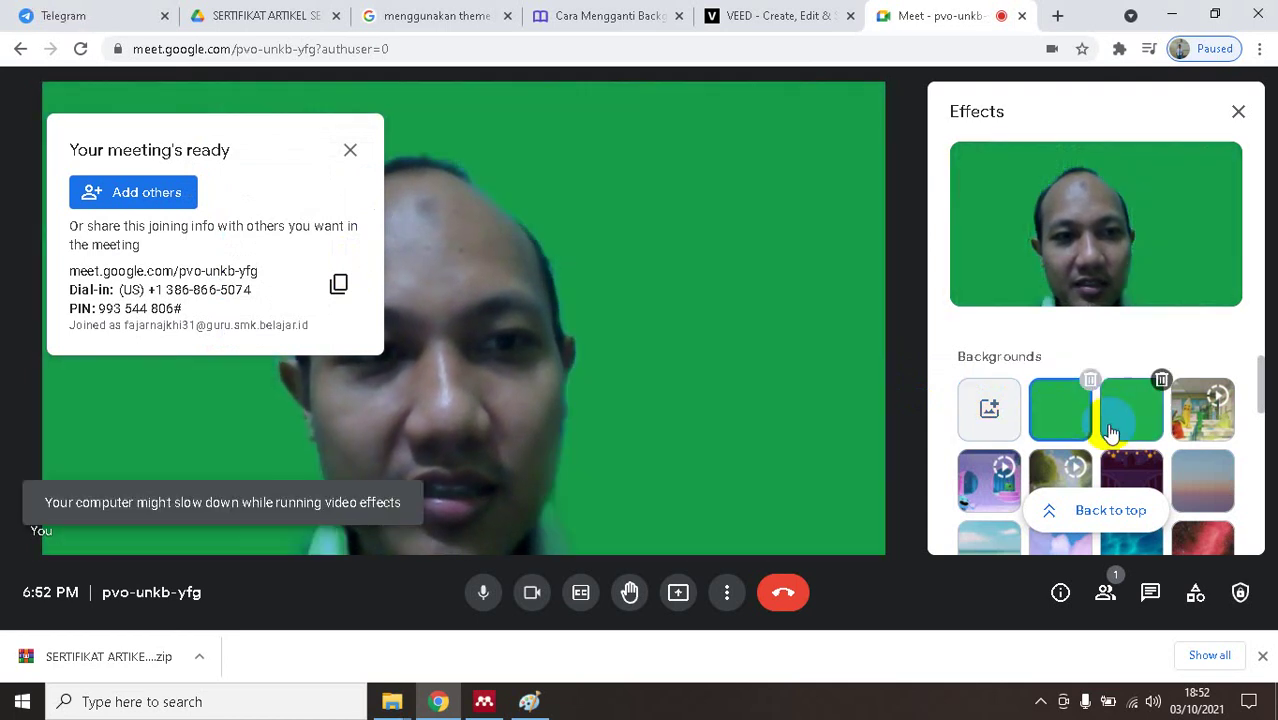
left_click(990, 480)
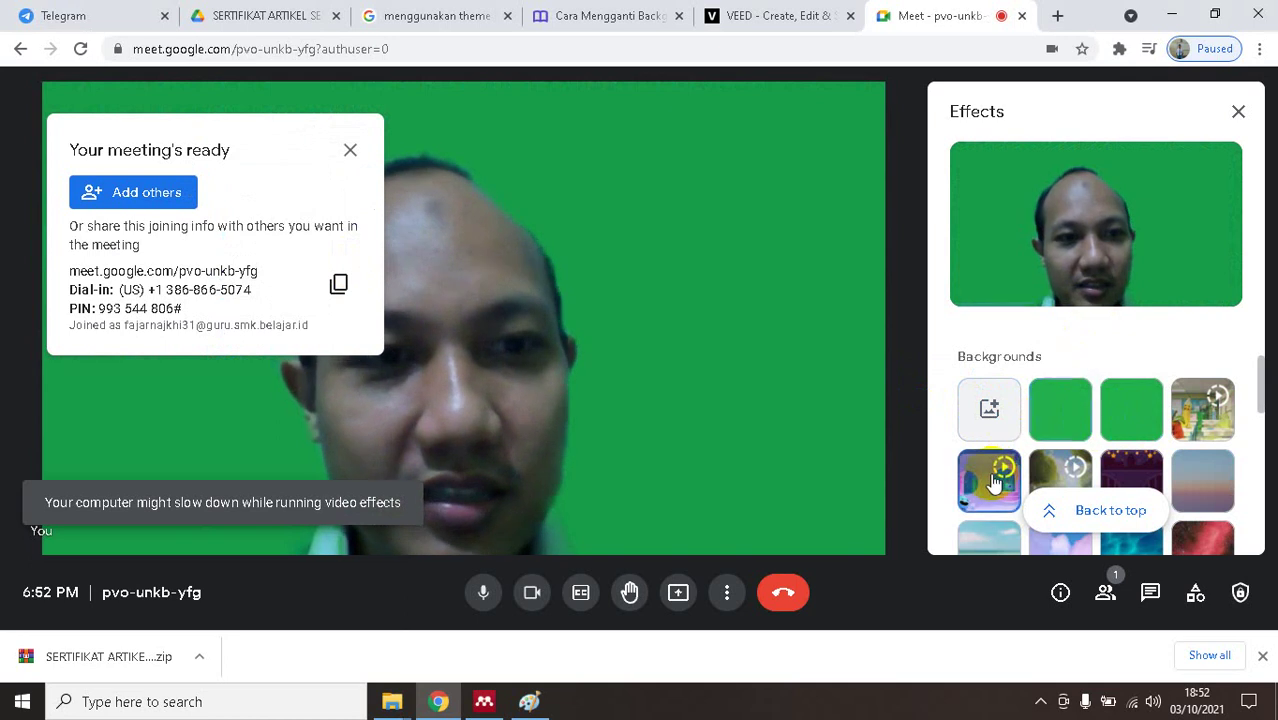
left_click(1068, 414)
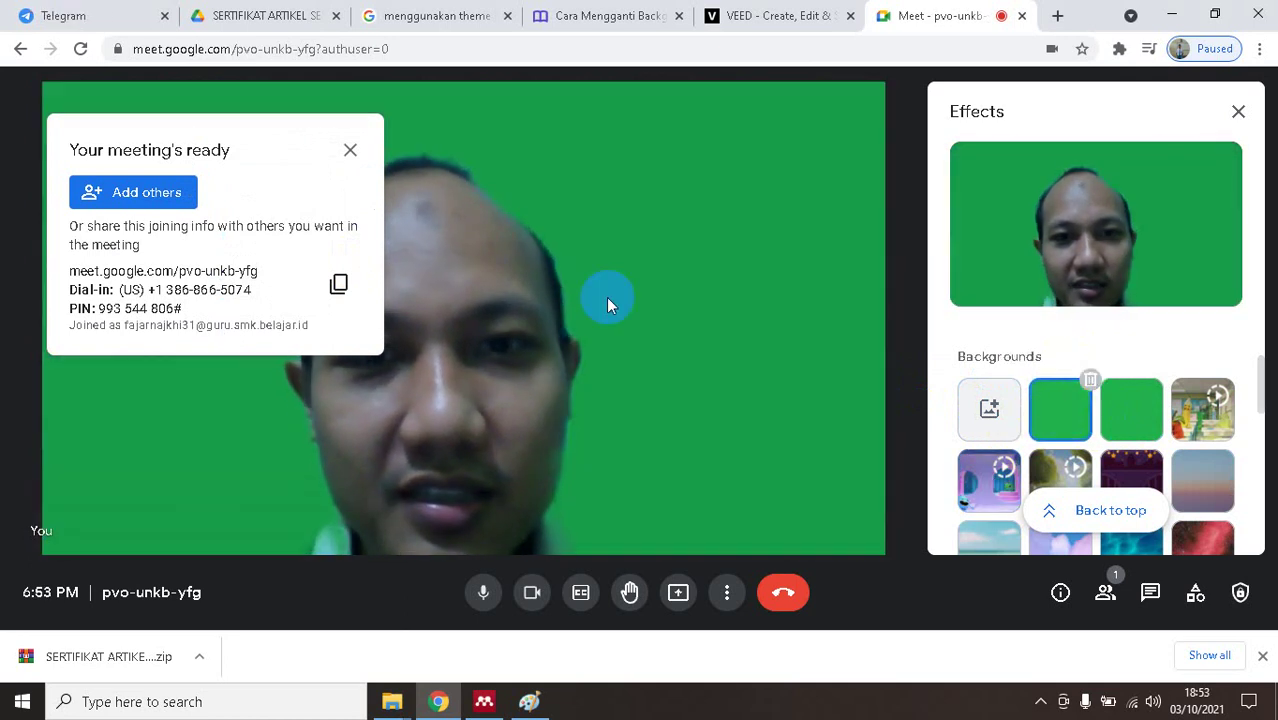
left_click(1237, 111)
Start recording the meeting, confirm that everyone is ready, and close the recording pane.
left_click(727, 592)
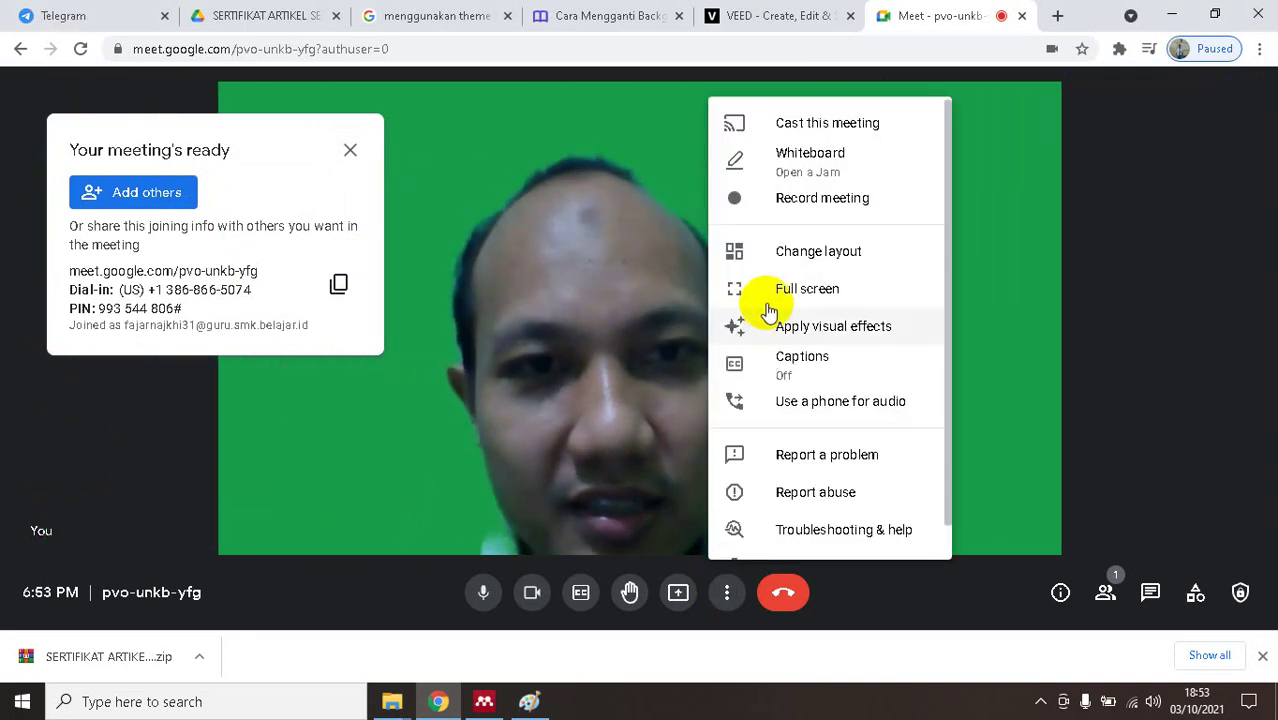
left_click(790, 205)
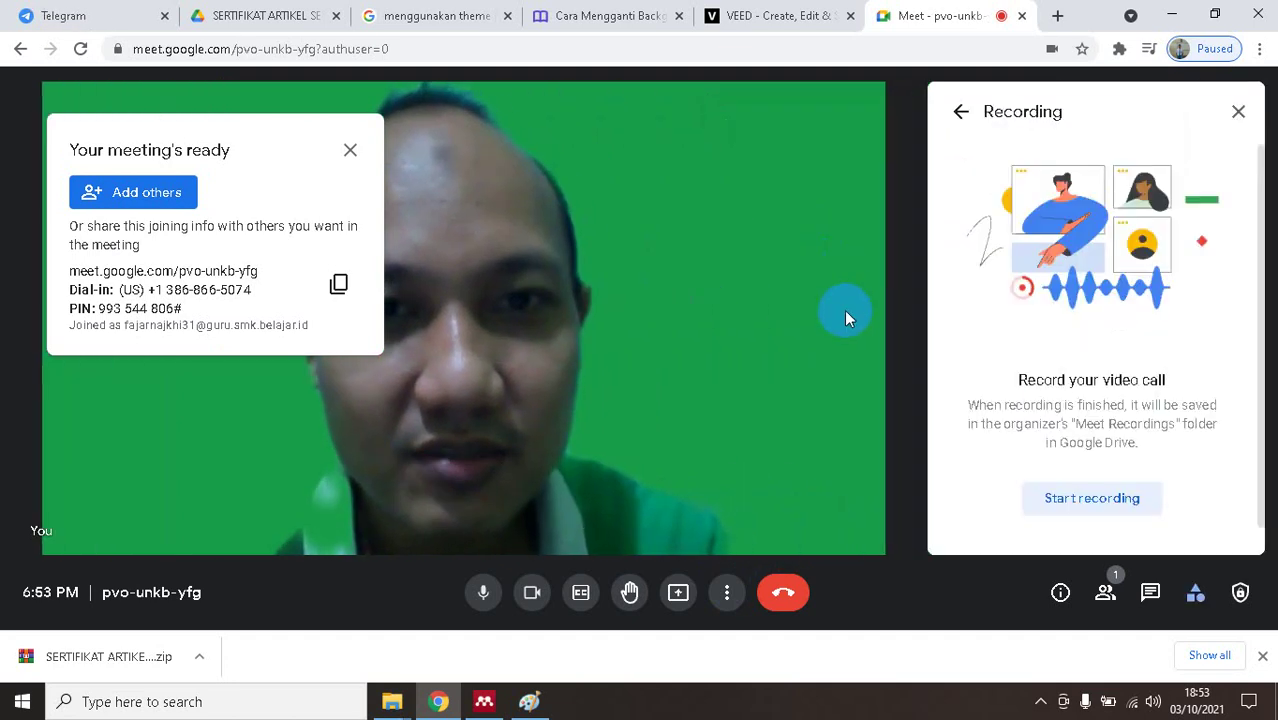
left_click(1092, 500)
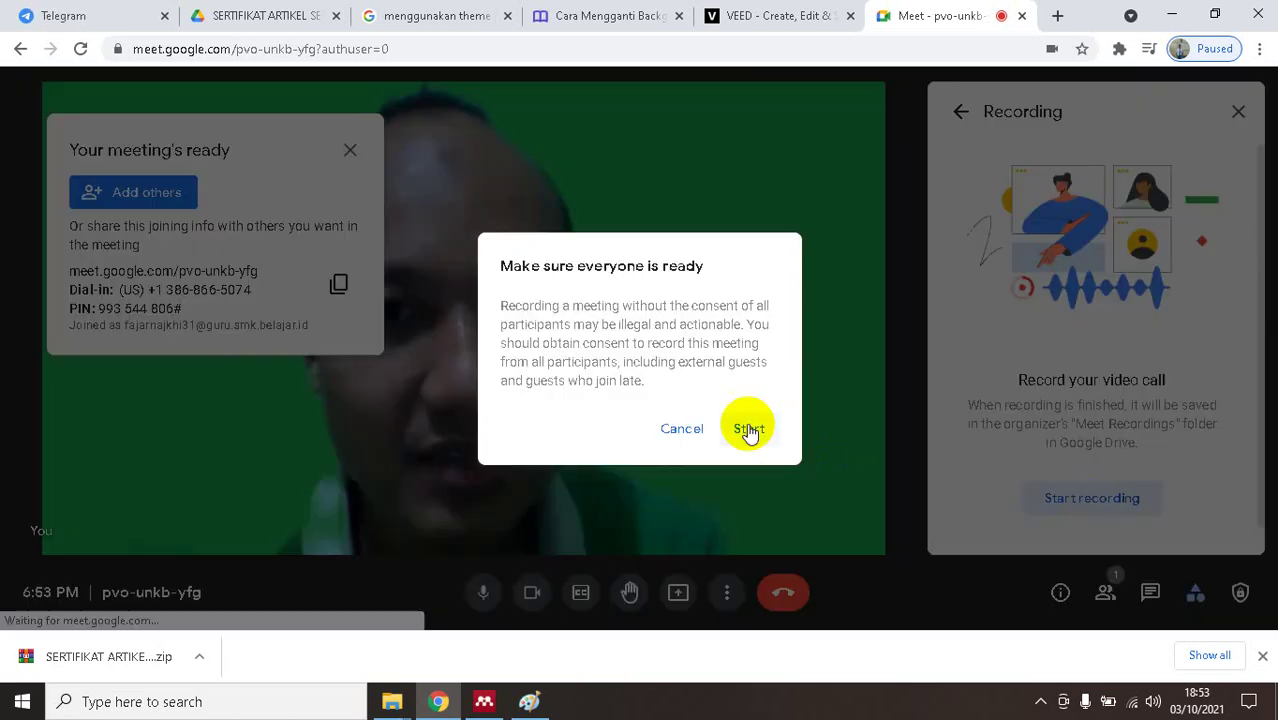
left_click(749, 430)
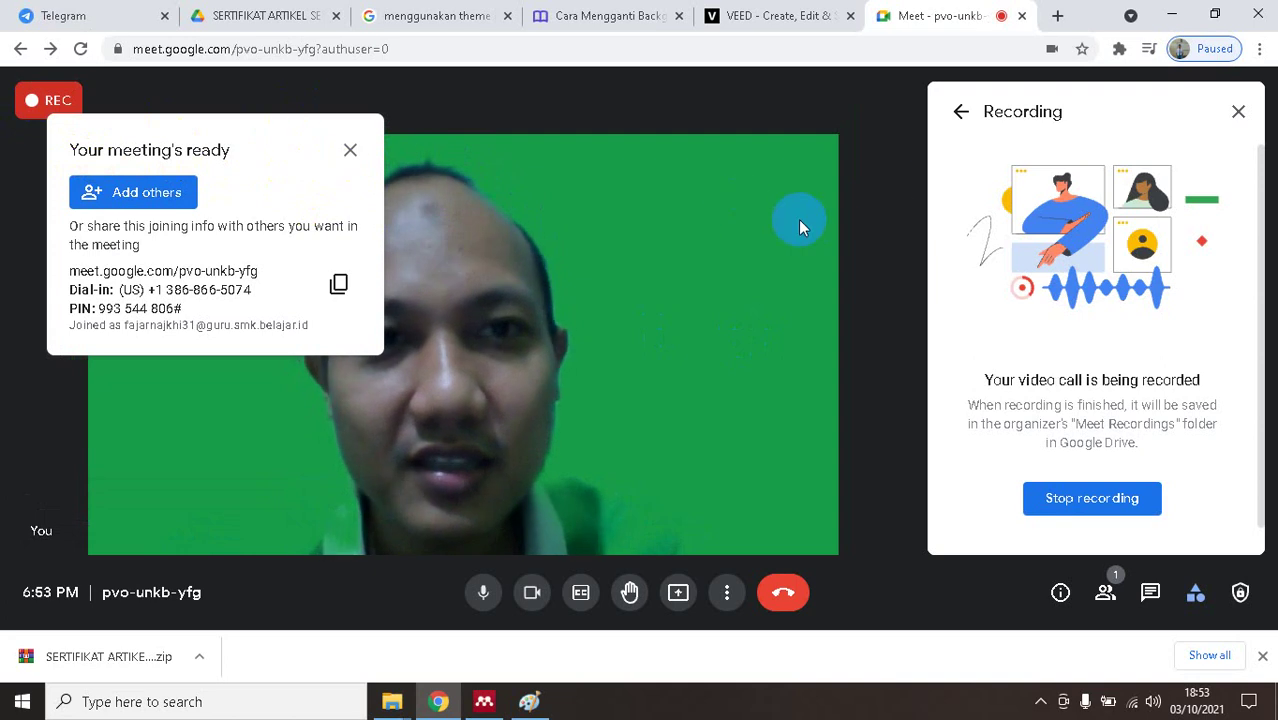
left_click(1237, 113)
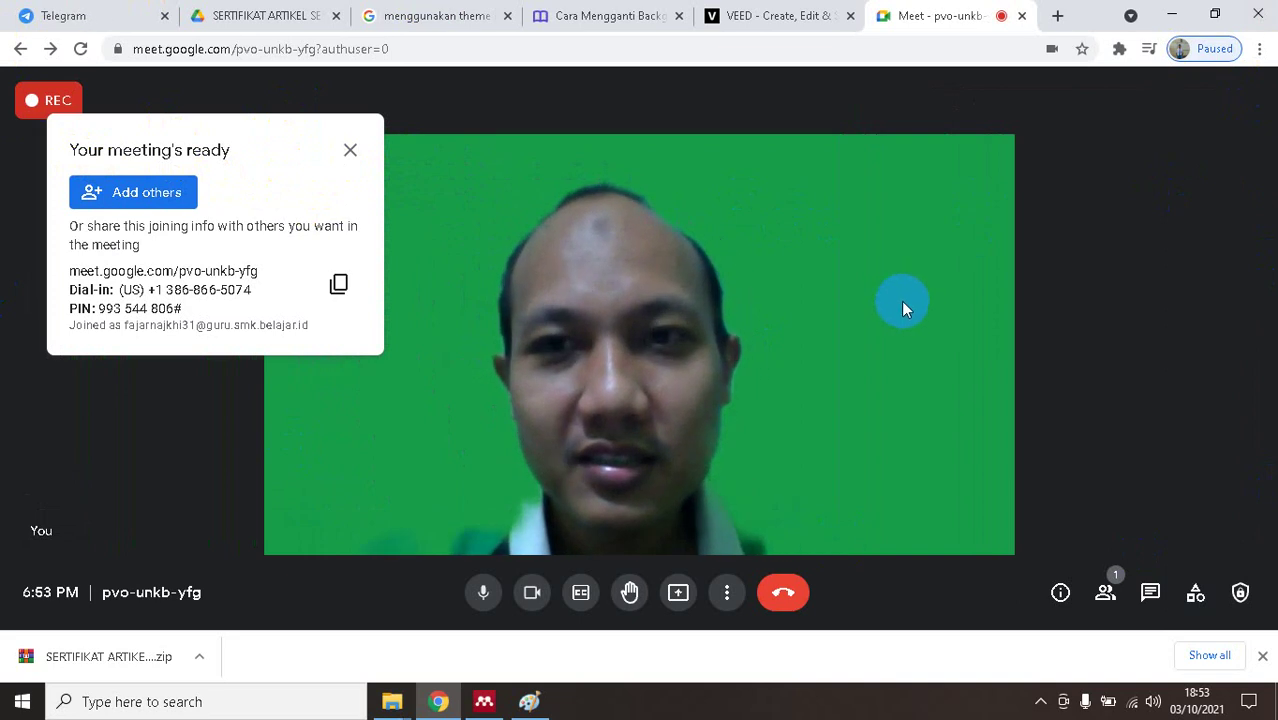
Stop the meeting recording, confirm it, and close the recording pane.
left_click(727, 592)
left_click(767, 198)
left_click(1064, 497)
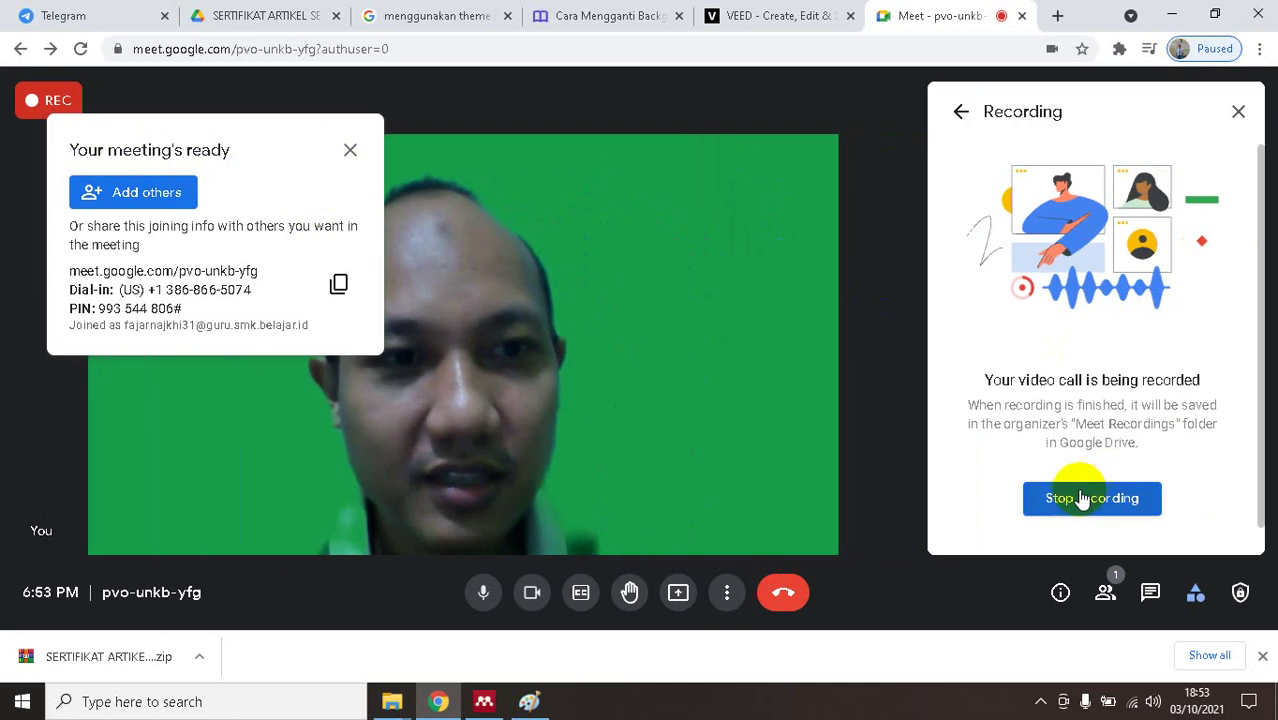
left_click(738, 401)
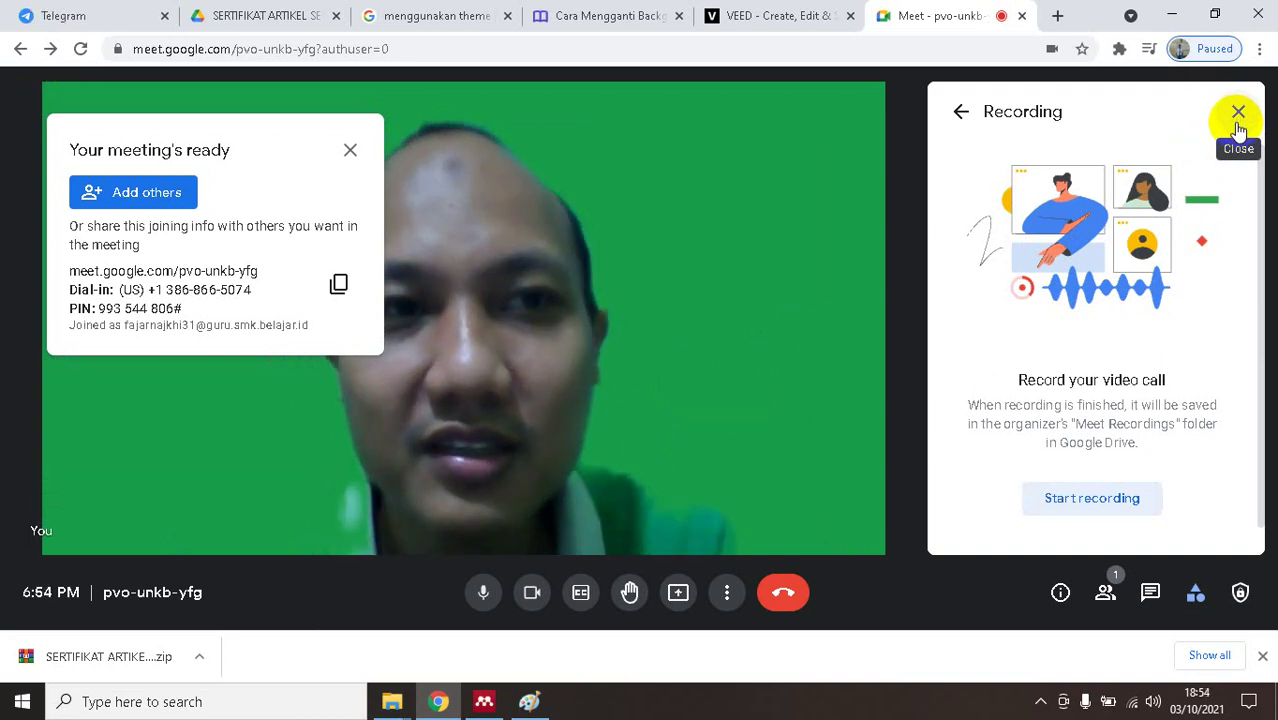
left_click(1238, 118)
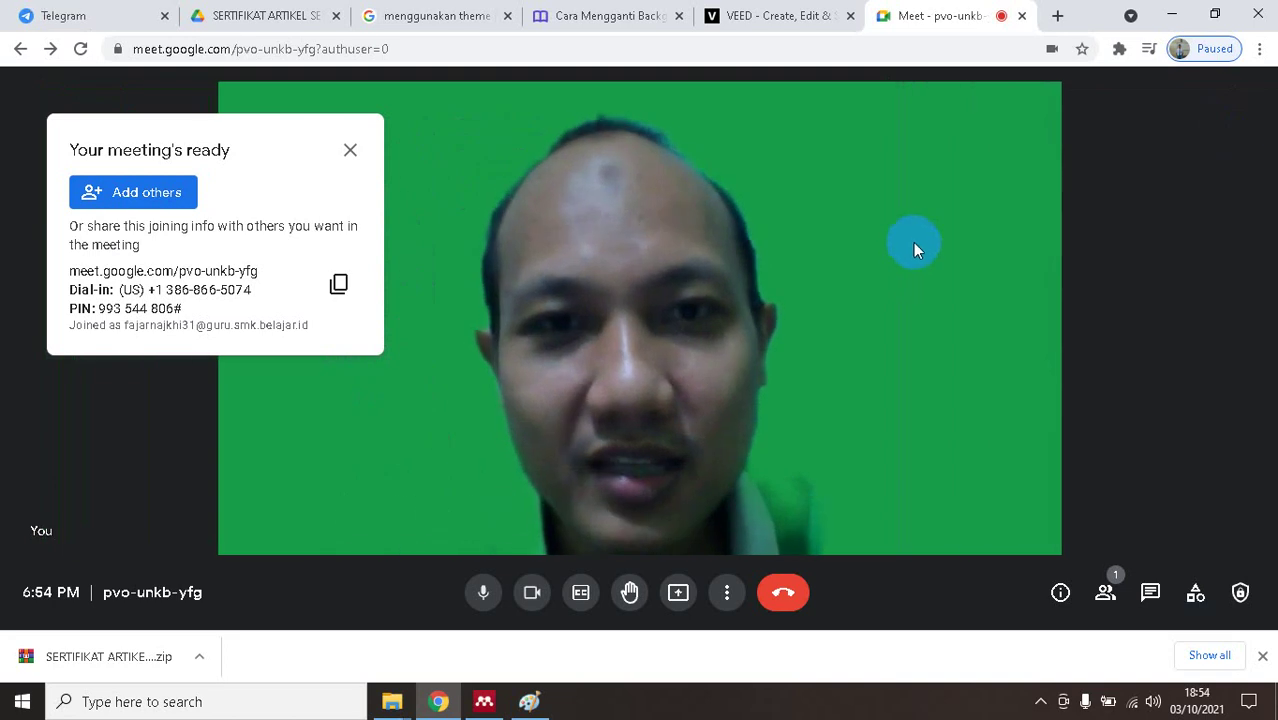
Close the meeting tab, open the Gmail inbox in a new tab and look through the latest messages.
left_click(1022, 16)
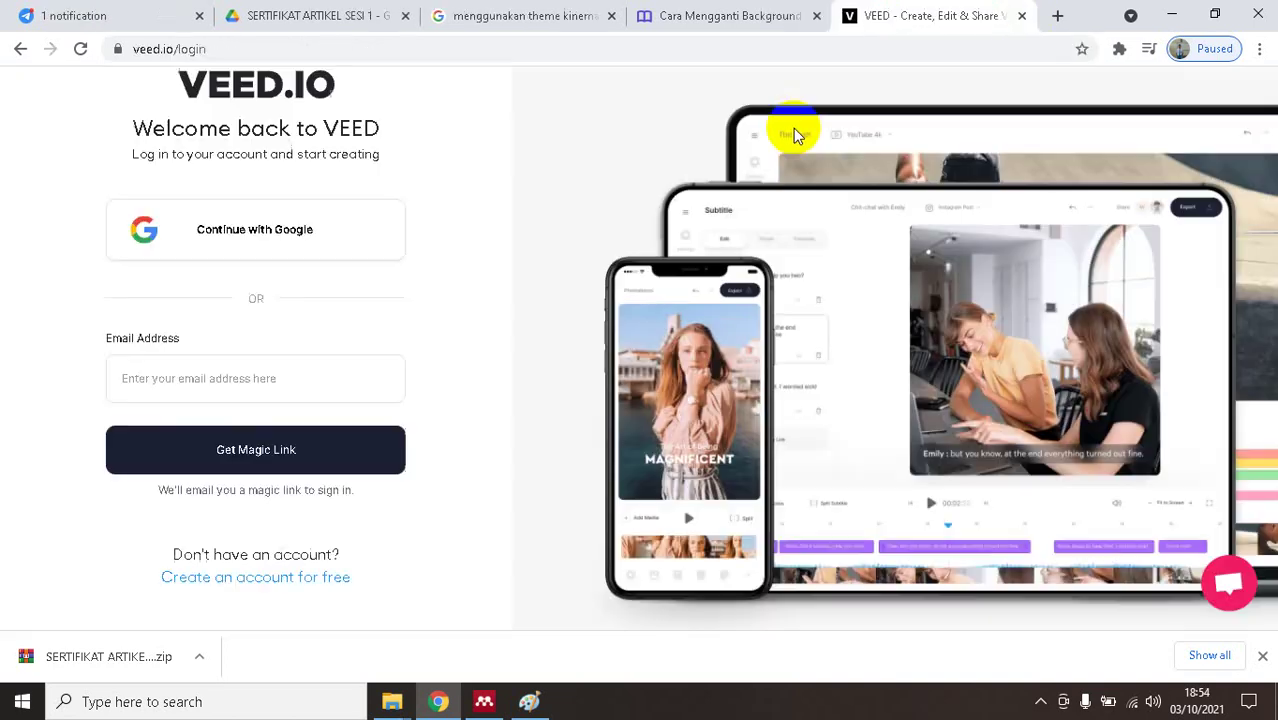
left_click(1055, 15)
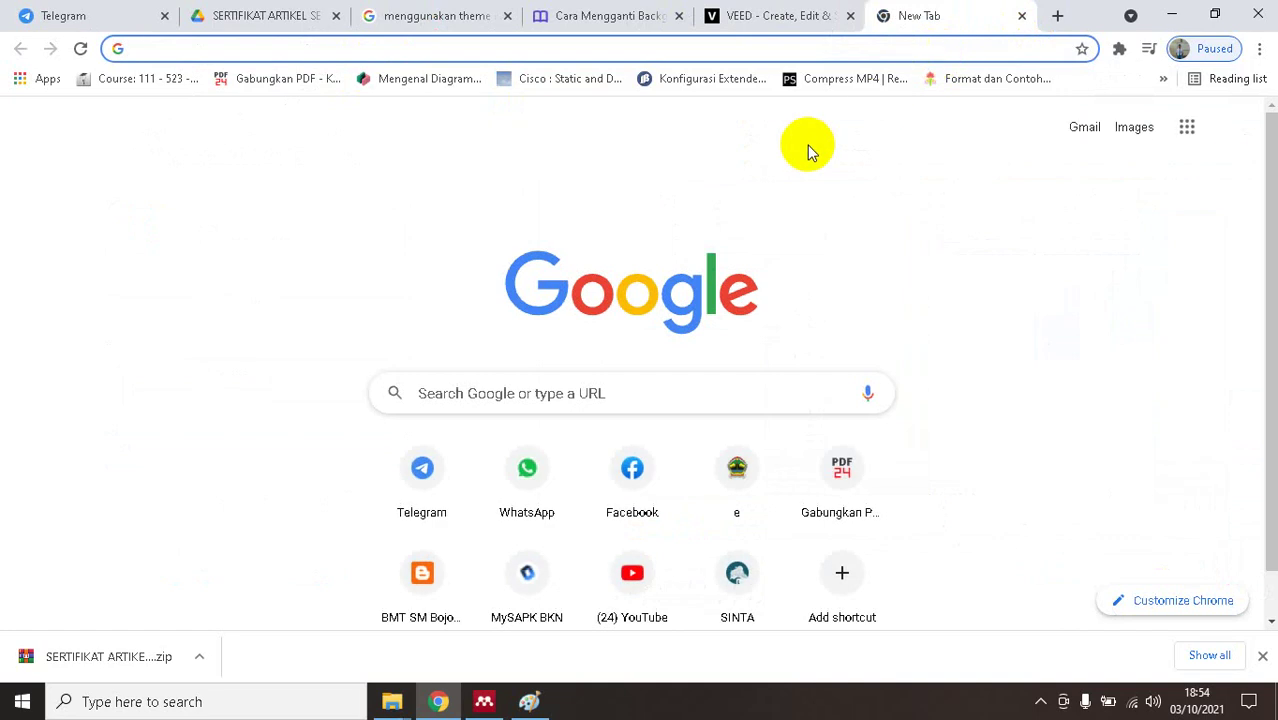
left_click(1185, 129)
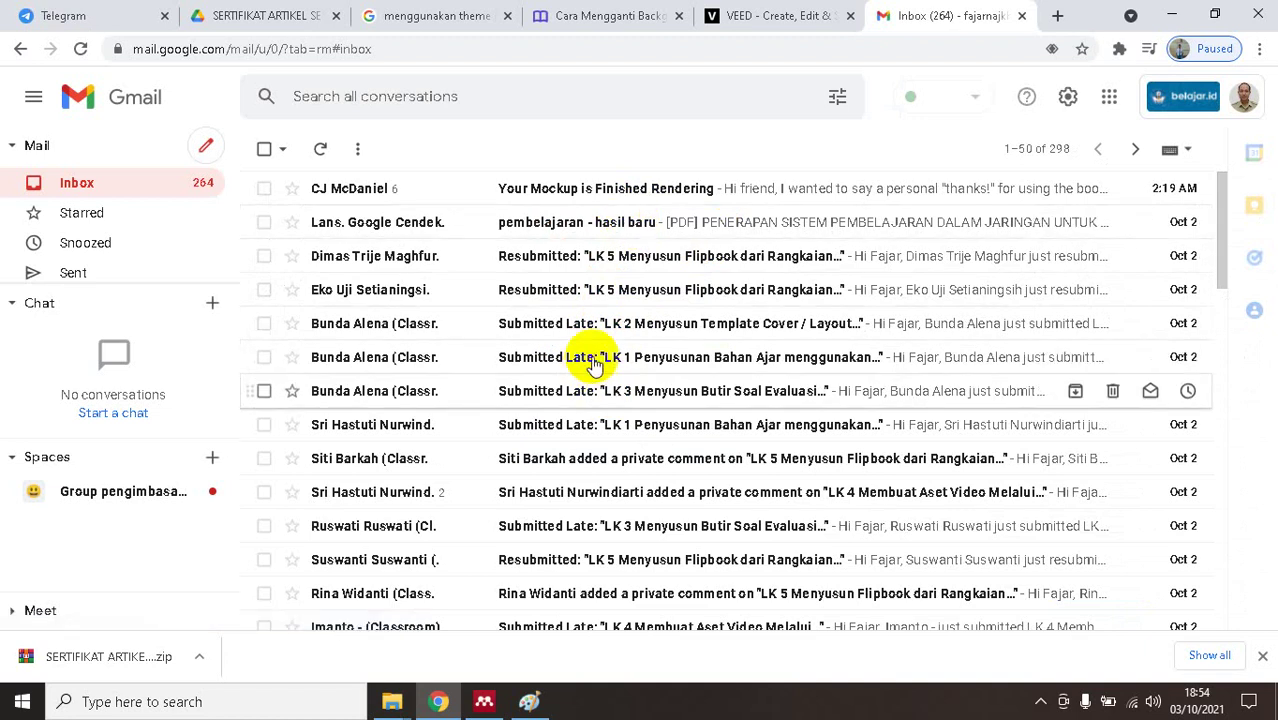
scroll(586, 362, "down", 6)
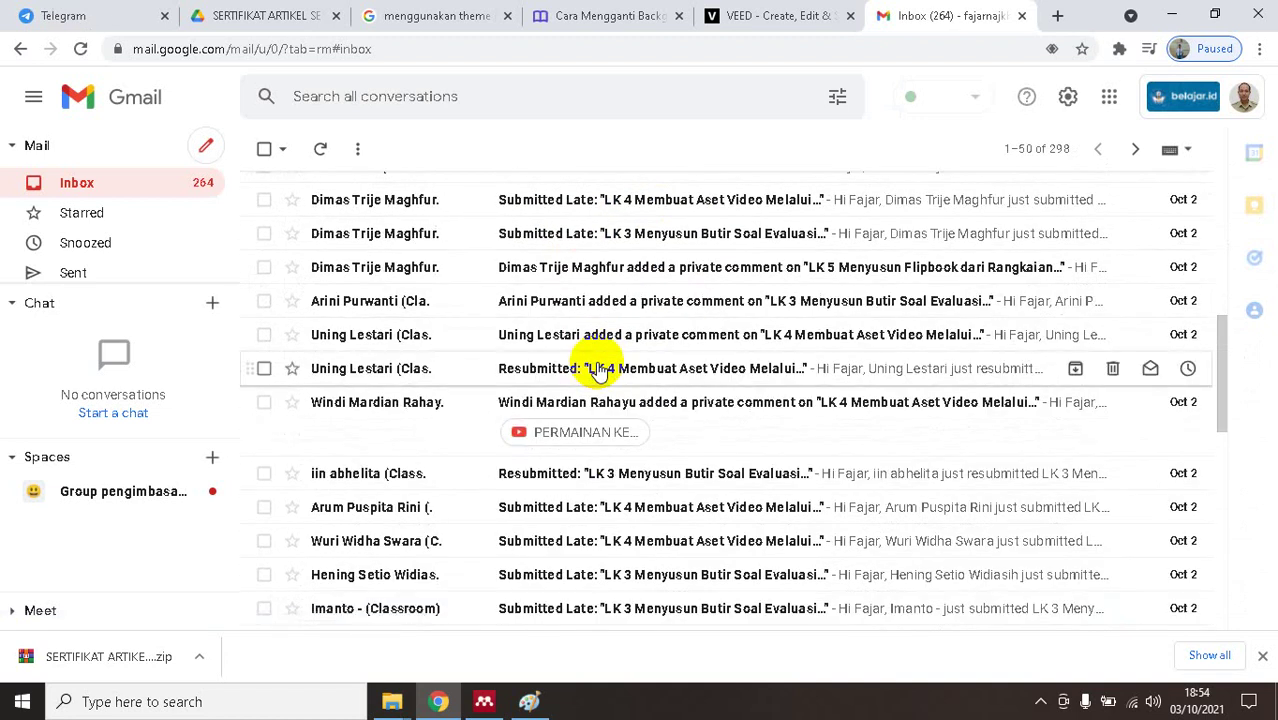
scroll(598, 370, "up", 6)
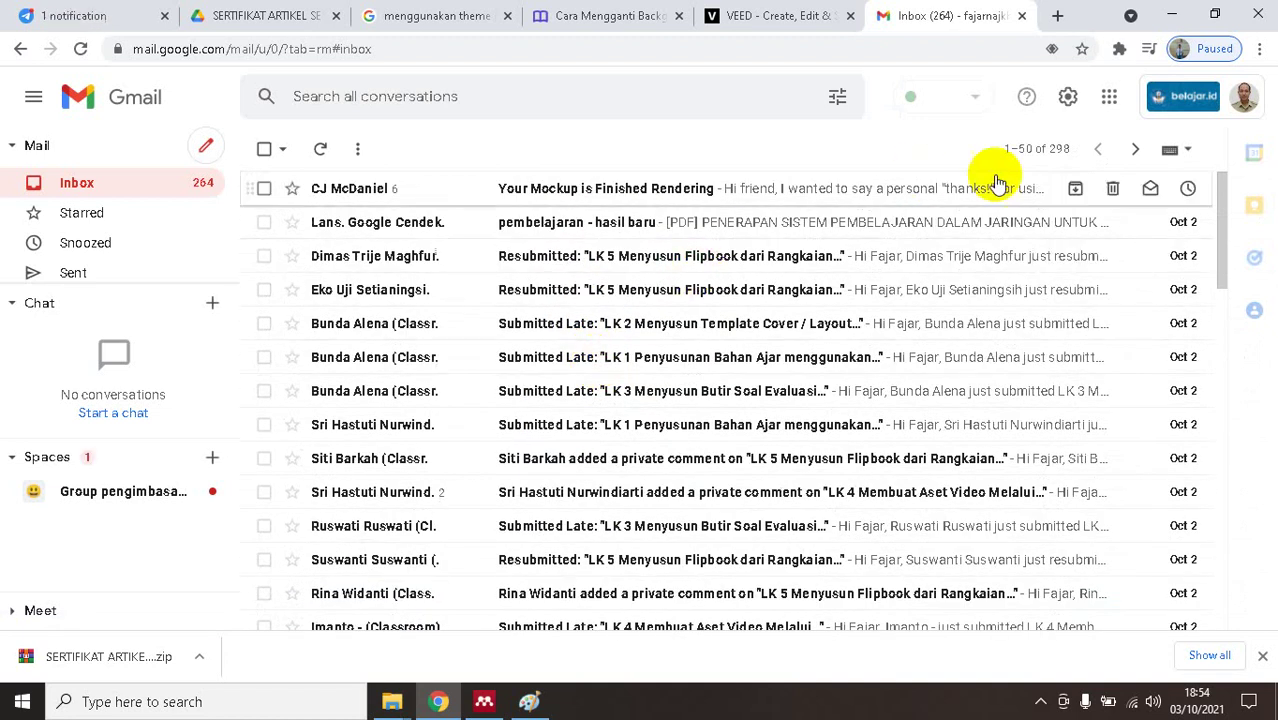
Try to open the mailbox of the student Google account, and return to the original Gmail inbox.
left_click(1192, 110)
scroll(1068, 365, "down", 3)
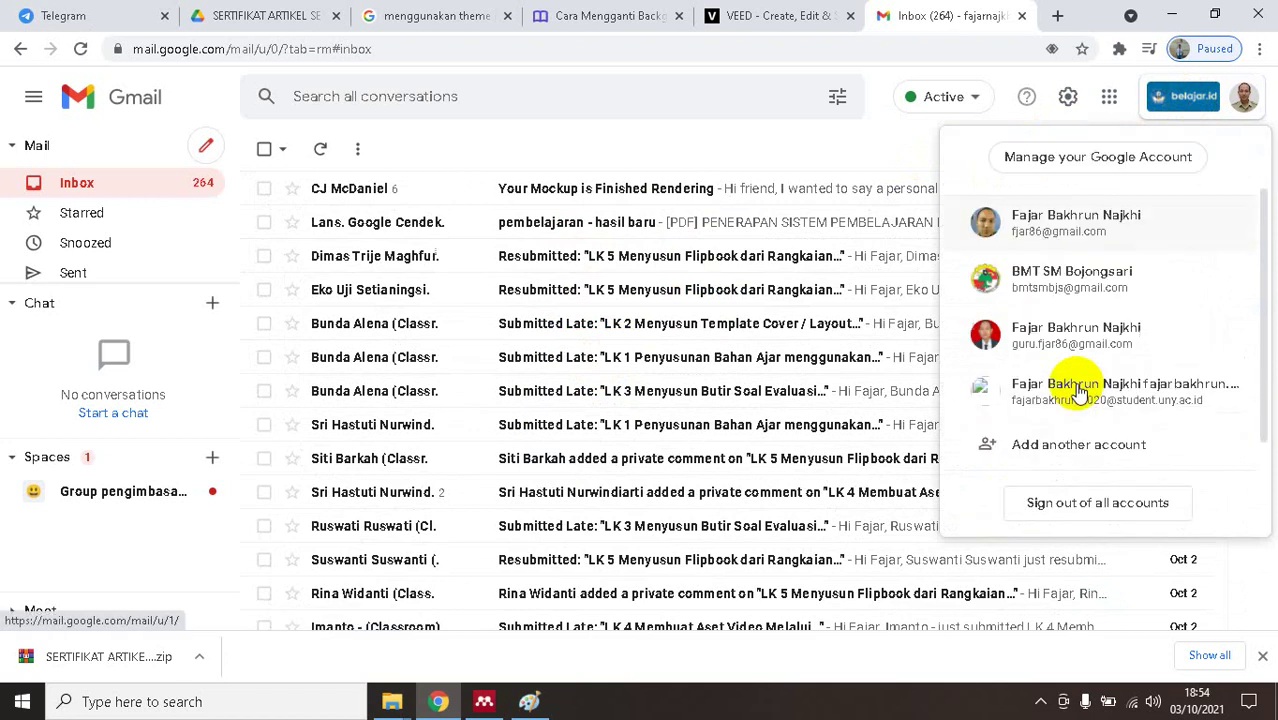
left_click(1073, 392)
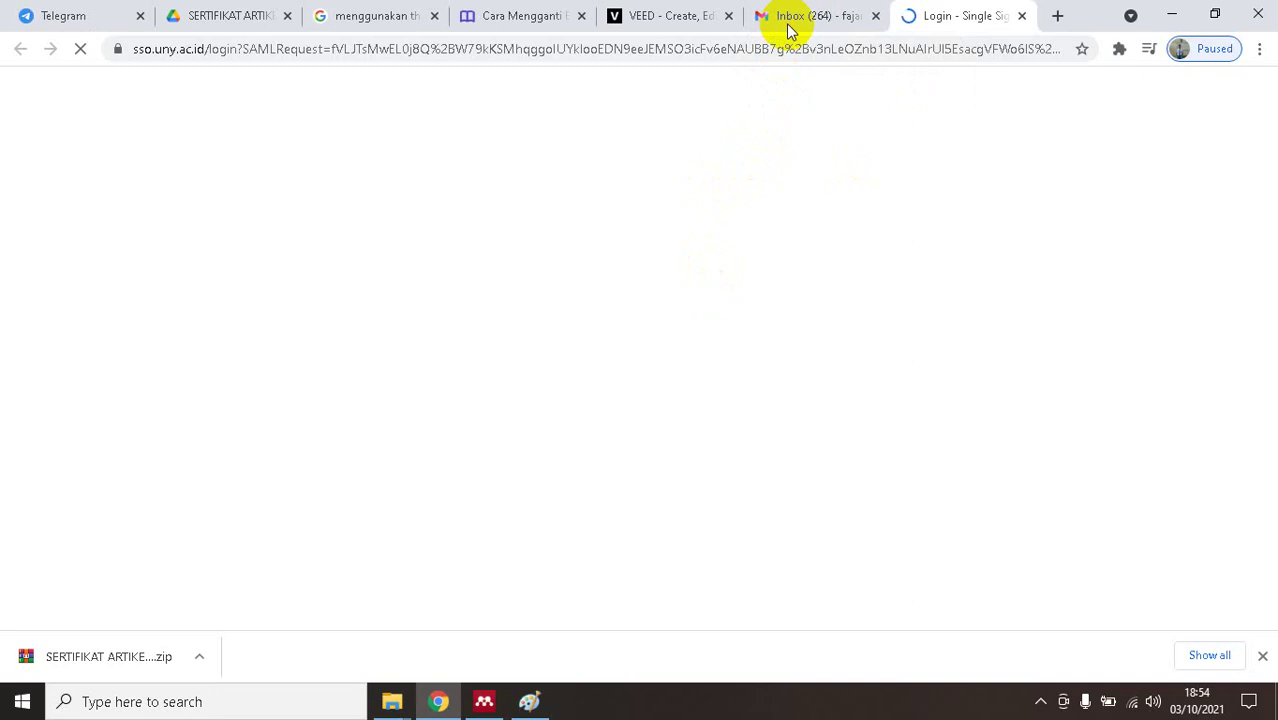
left_click(789, 17)
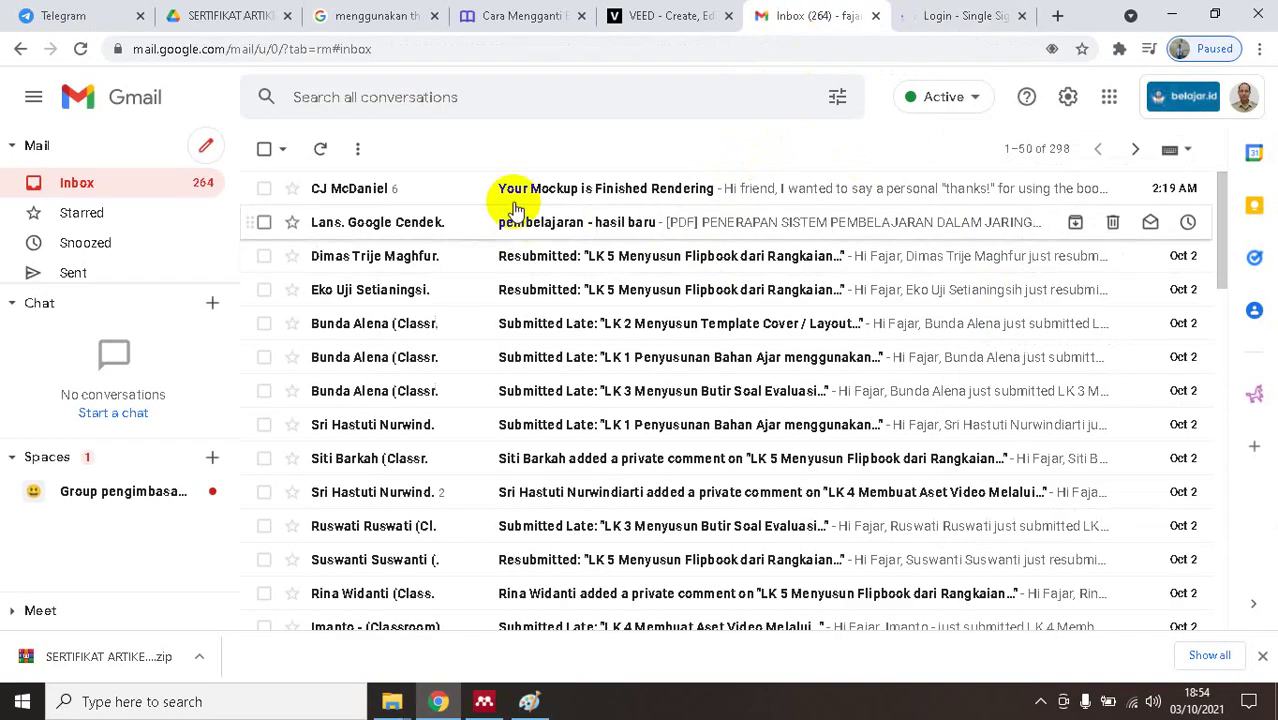